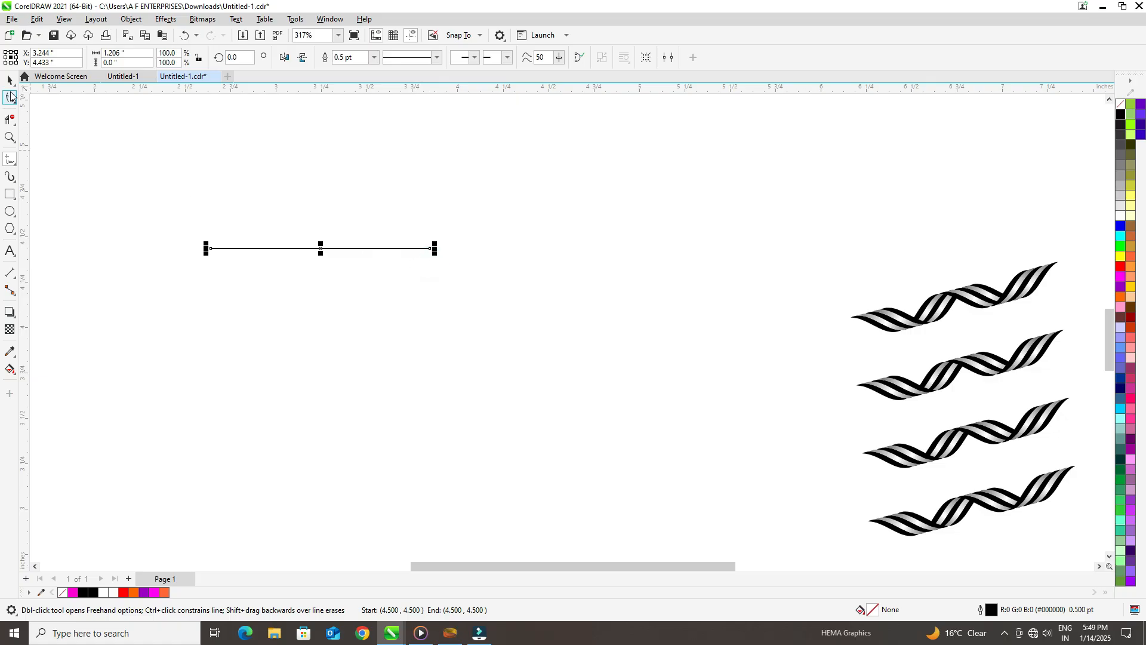
Step: Move the horizontal line down and right, and convert its segment between both nodes into a curve
{"action": "left_click", "coordinate": [10, 79]}
{"action": "left_click_drag", "start_coordinate": [311, 249], "coordinate": [378, 291]}
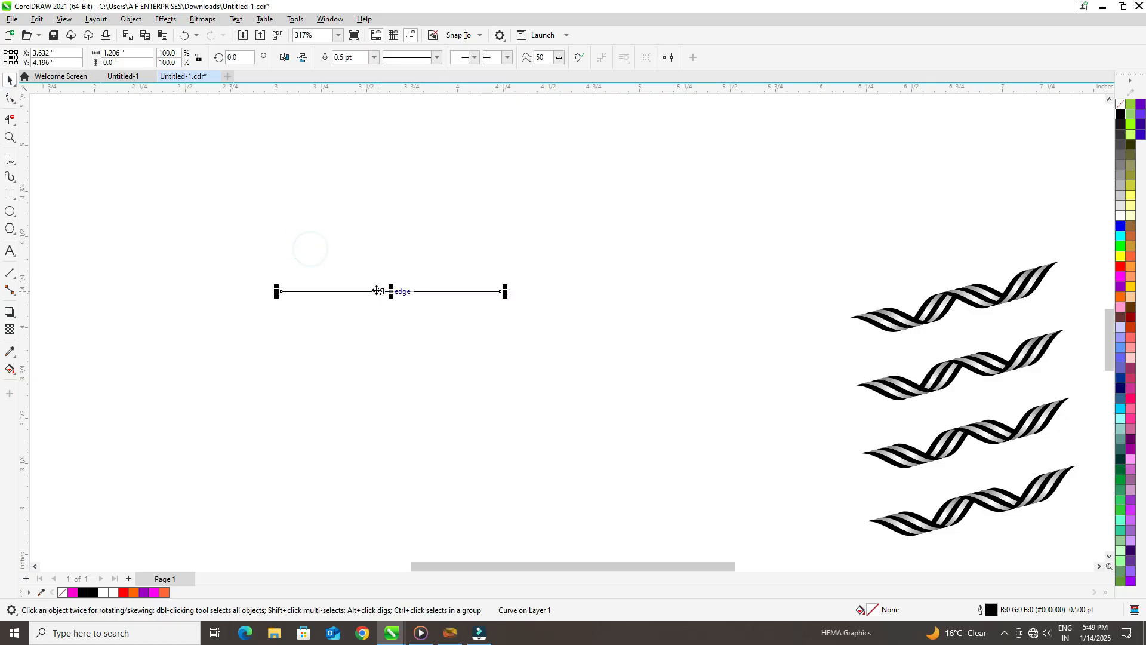
{"action": "left_click", "coordinate": [16, 108]}
{"action": "left_click", "coordinate": [42, 100]}
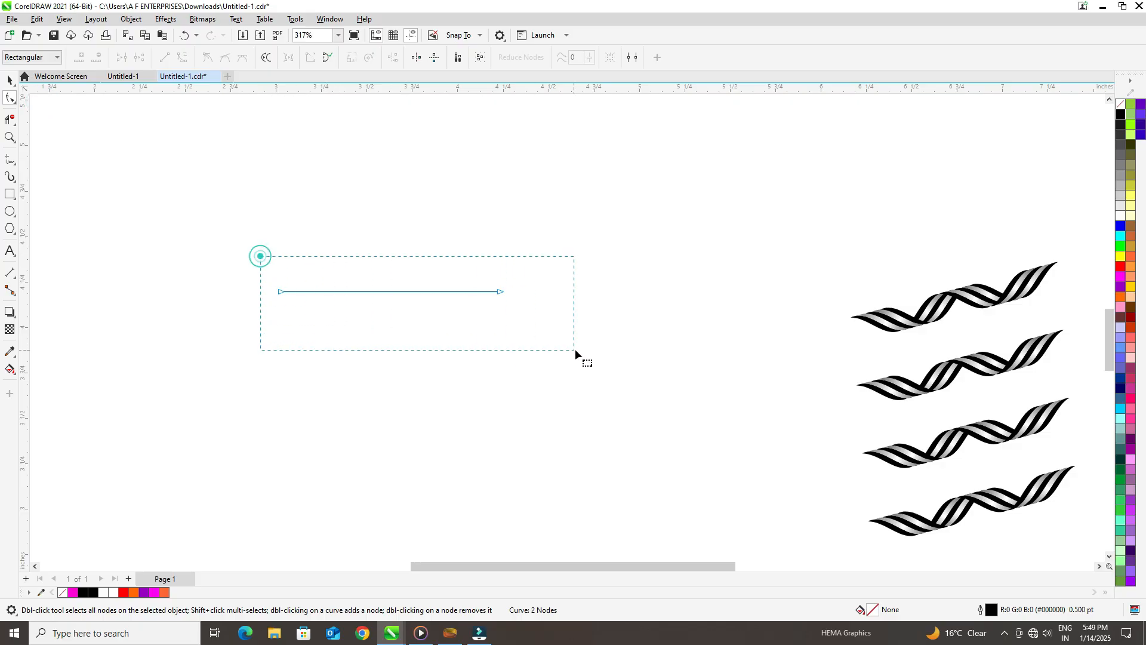
{"action": "left_click_drag", "start_coordinate": [575, 351], "coordinate": [575, 350]}
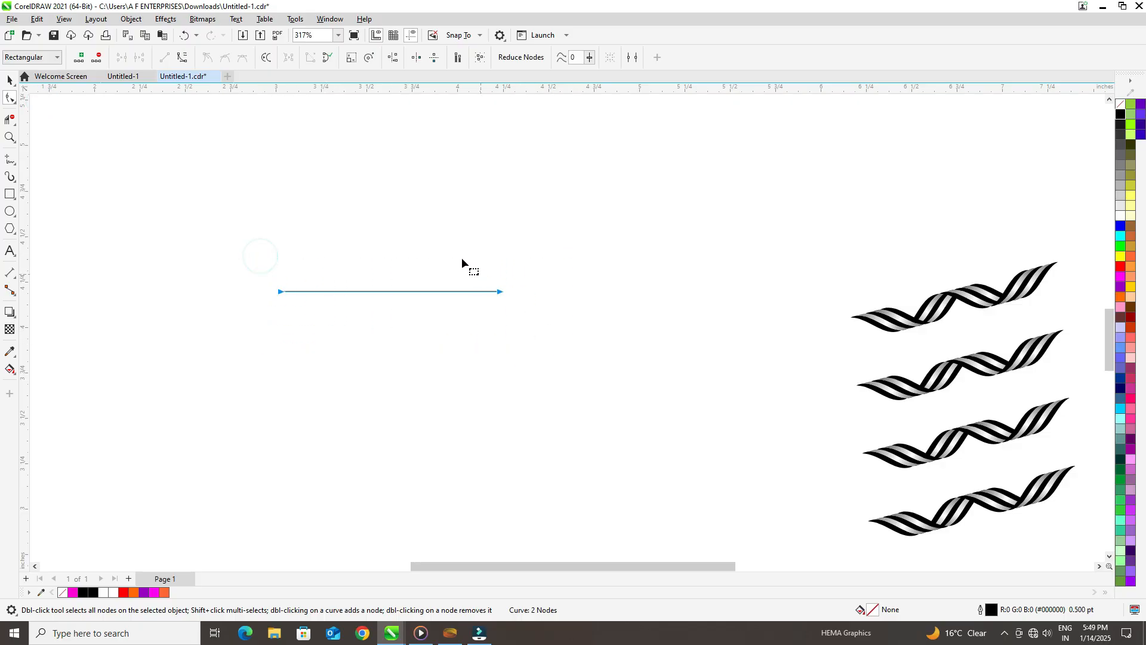
{"action": "left_click", "coordinate": [184, 58]}
Step: Shape the curve into a smooth S-wave that dips on its left half and rises on its right half
{"action": "left_click", "coordinate": [389, 234]}
{"action": "left_click_drag", "start_coordinate": [428, 291], "coordinate": [440, 215]}
{"action": "left_click_drag", "start_coordinate": [355, 292], "coordinate": [339, 393]}
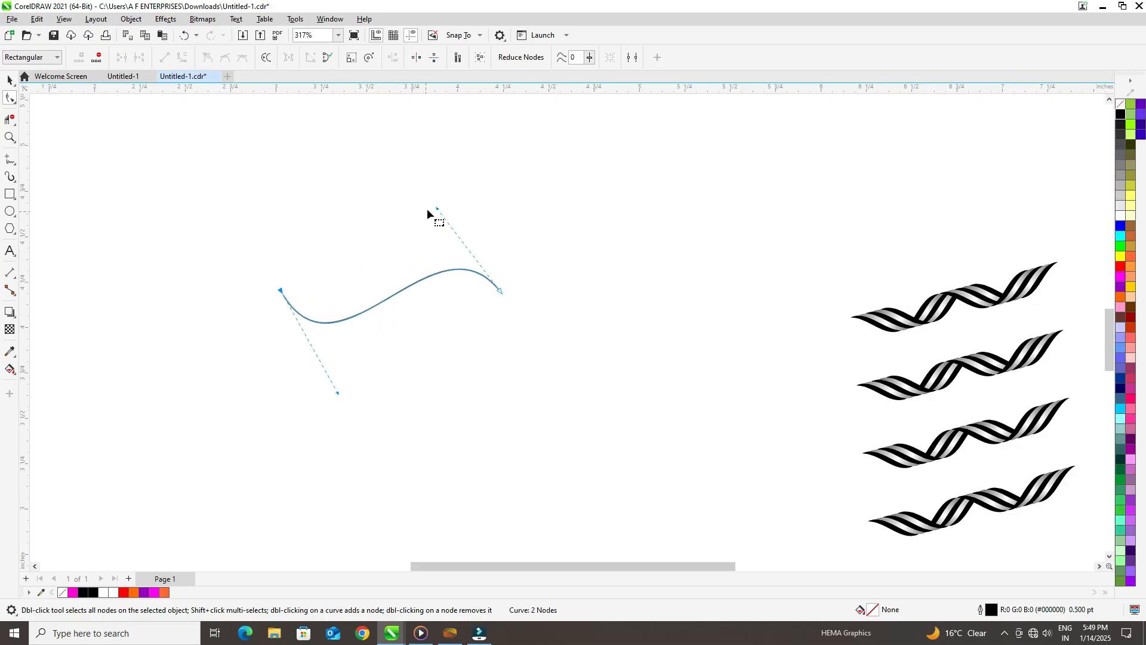
{"action": "left_click_drag", "start_coordinate": [438, 207], "coordinate": [410, 225]}
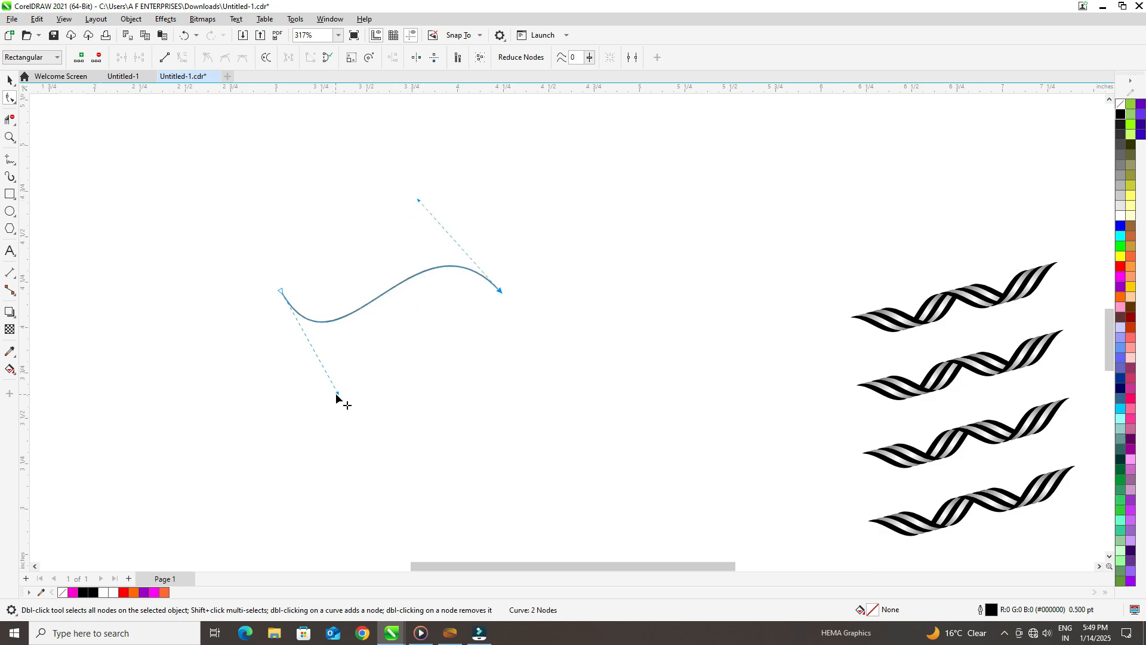
{"action": "left_click_drag", "start_coordinate": [338, 394], "coordinate": [351, 400]}
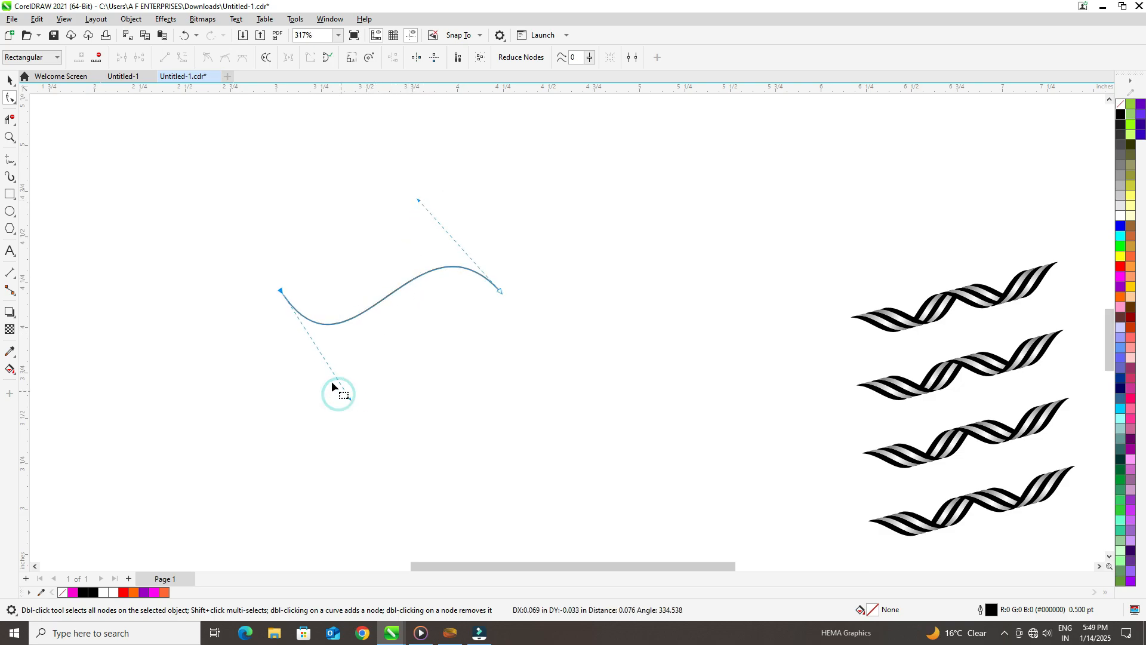
Step: Rotate the S-wave curve by 15 degrees
{"action": "left_click", "coordinate": [8, 82]}
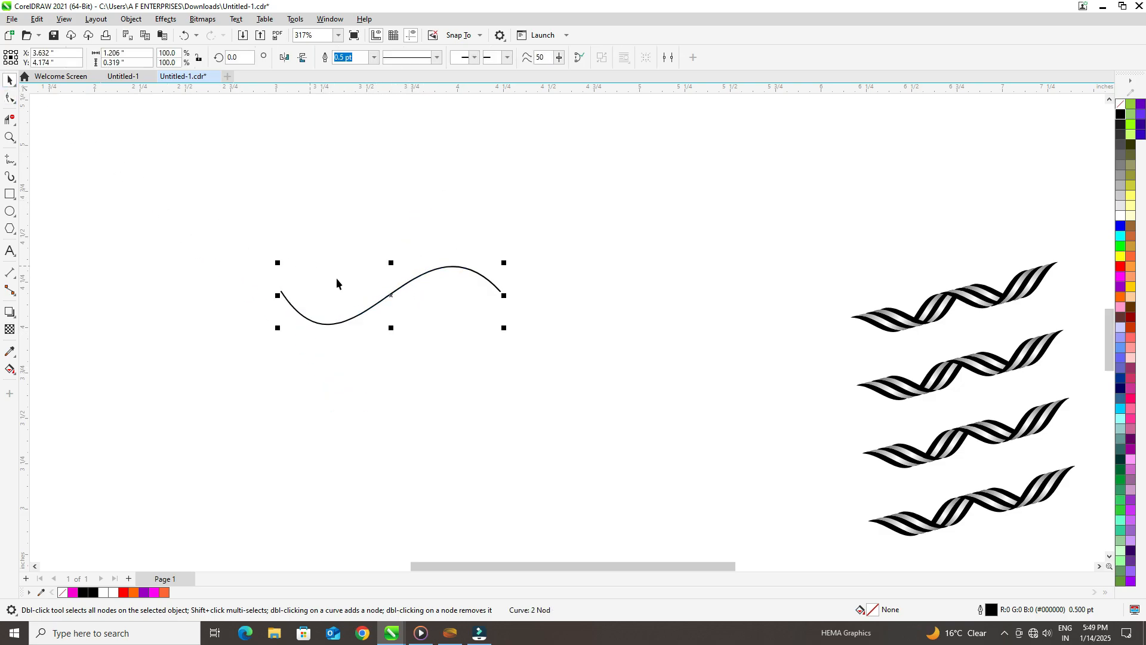
{"action": "left_click", "coordinate": [243, 57]}
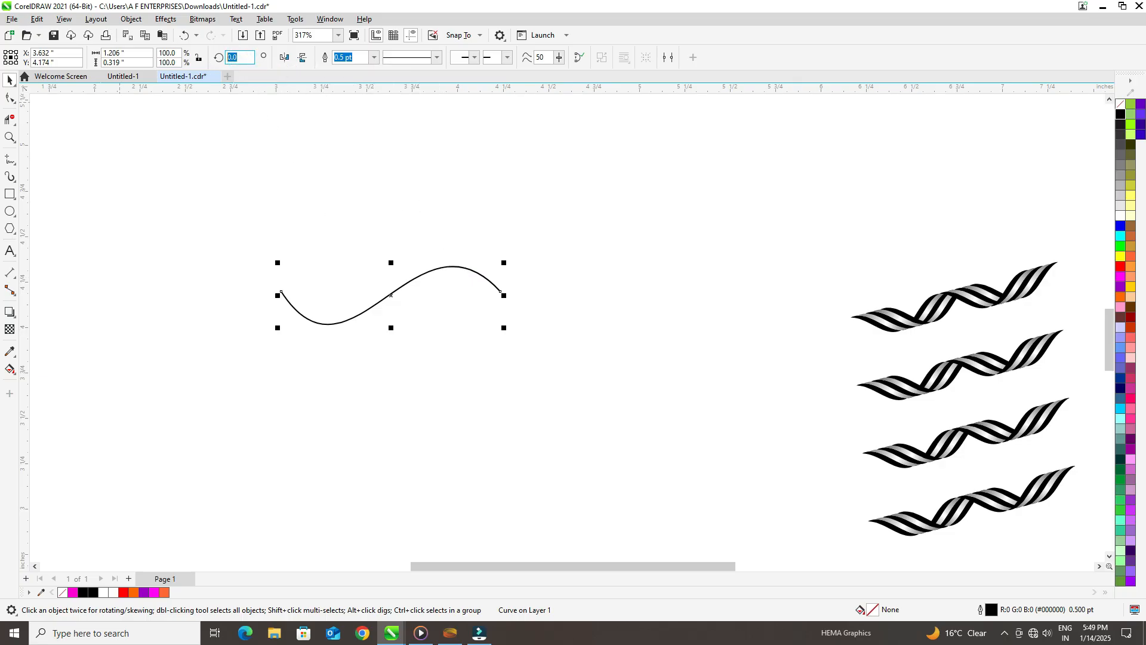
{"action": "left_click", "coordinate": [119, 102]}
{"action": "left_click", "coordinate": [178, 199]}
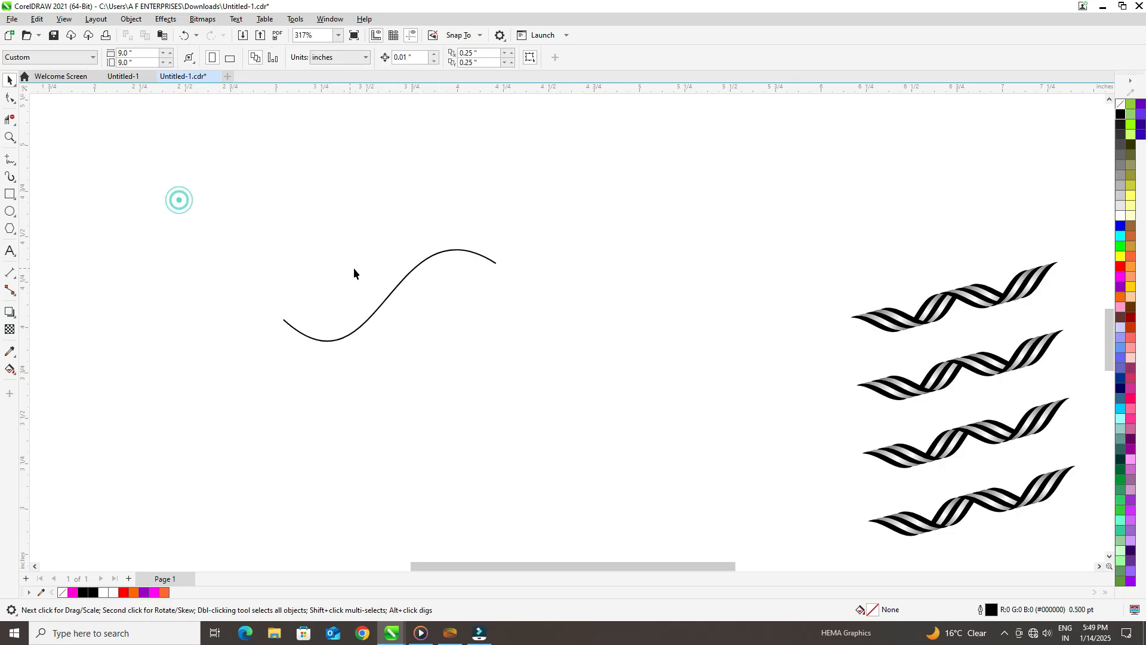
Step: Move the wave left and duplicate it horizontally about 0.15 inch apart, repeating until there are six overlapping curves
{"action": "left_click_drag", "start_coordinate": [388, 299], "coordinate": [326, 329]}
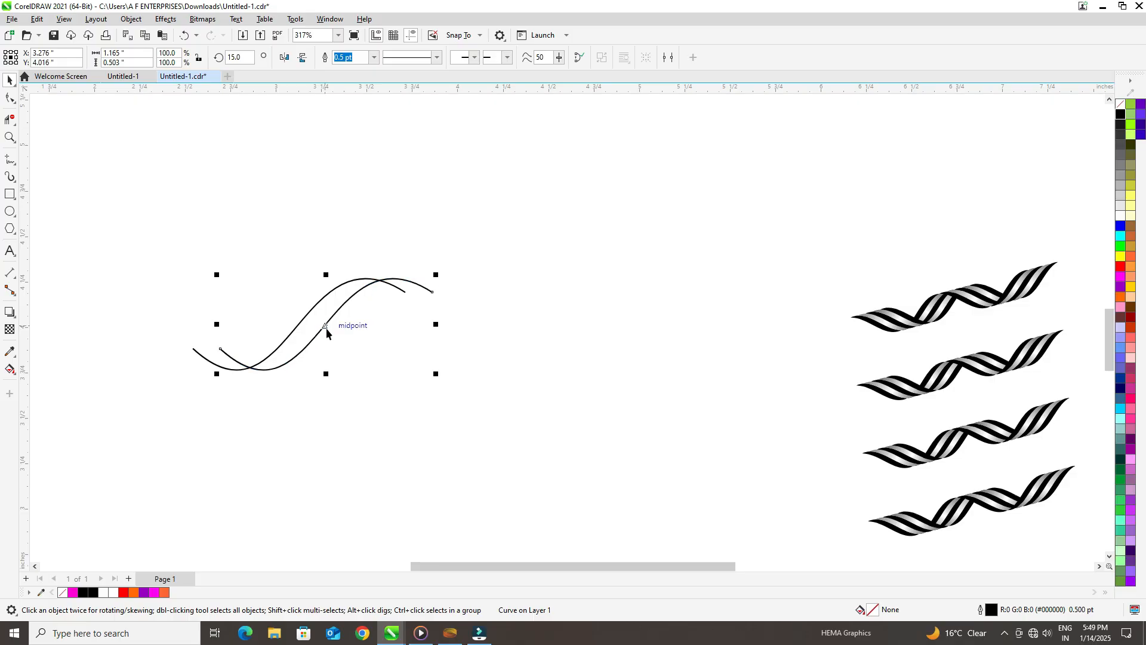
{"action": "key", "text": "ctrl+r"}
{"action": "key", "text": "ctrl+r"}
{"action": "key", "text": "ctrl+r"}
{"action": "key", "text": "ctrl+r"}
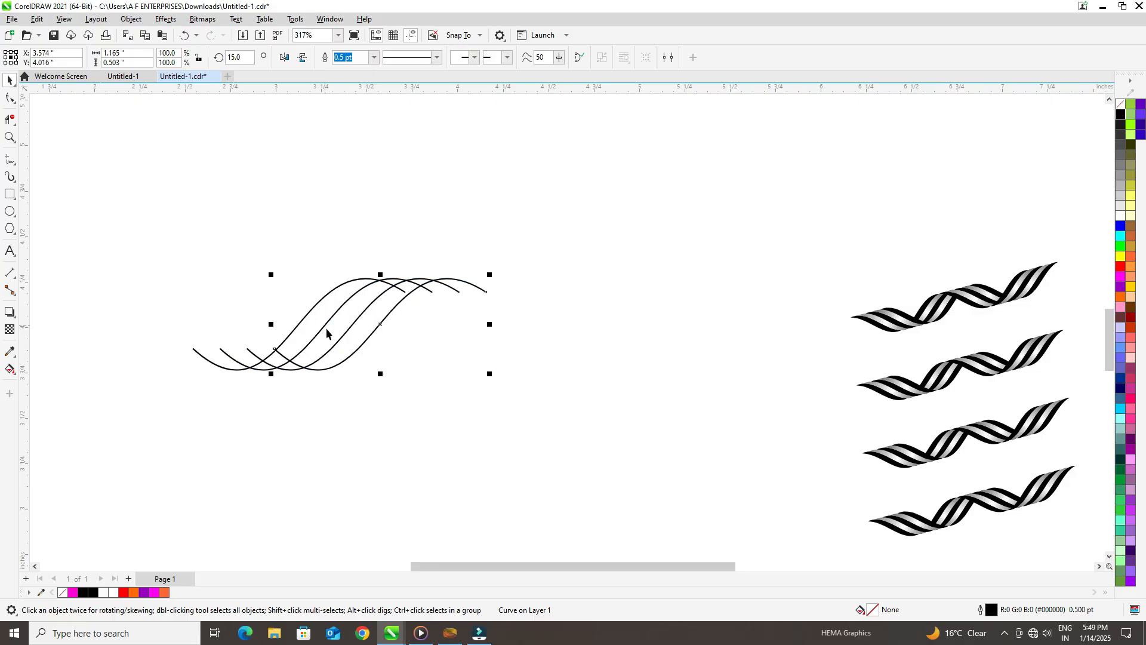
Step: Group the six overlapping wave curves
{"action": "left_click_drag", "start_coordinate": [130, 199], "coordinate": [637, 396]}
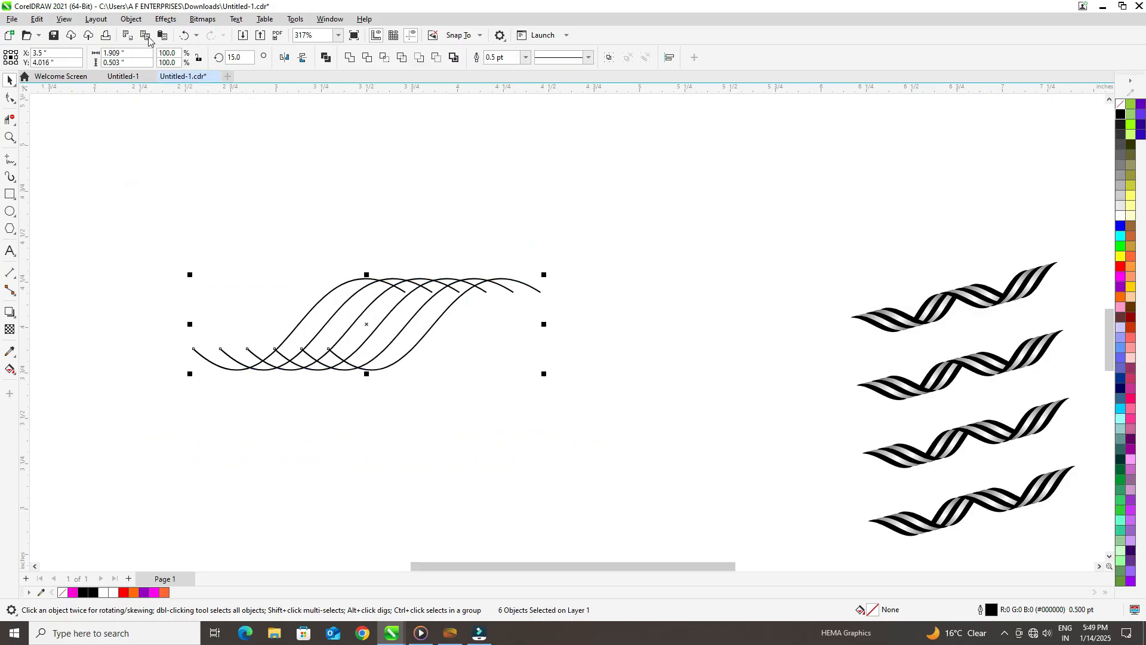
{"action": "left_click", "coordinate": [131, 18]}
{"action": "left_click", "coordinate": [169, 221]}
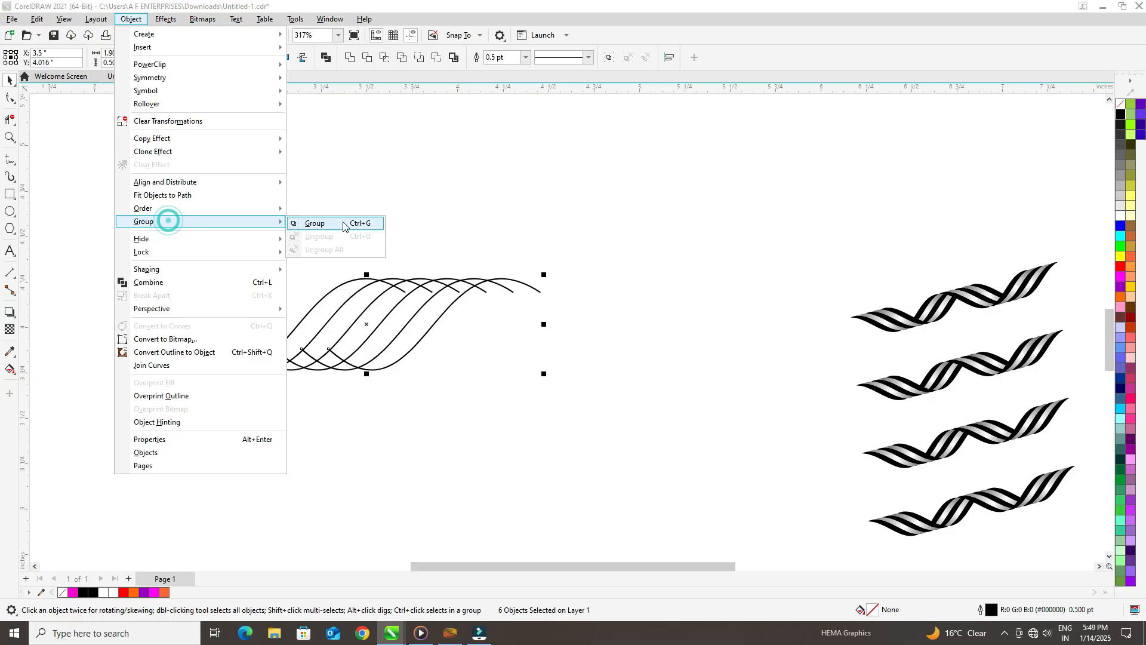
{"action": "left_click", "coordinate": [340, 222]}
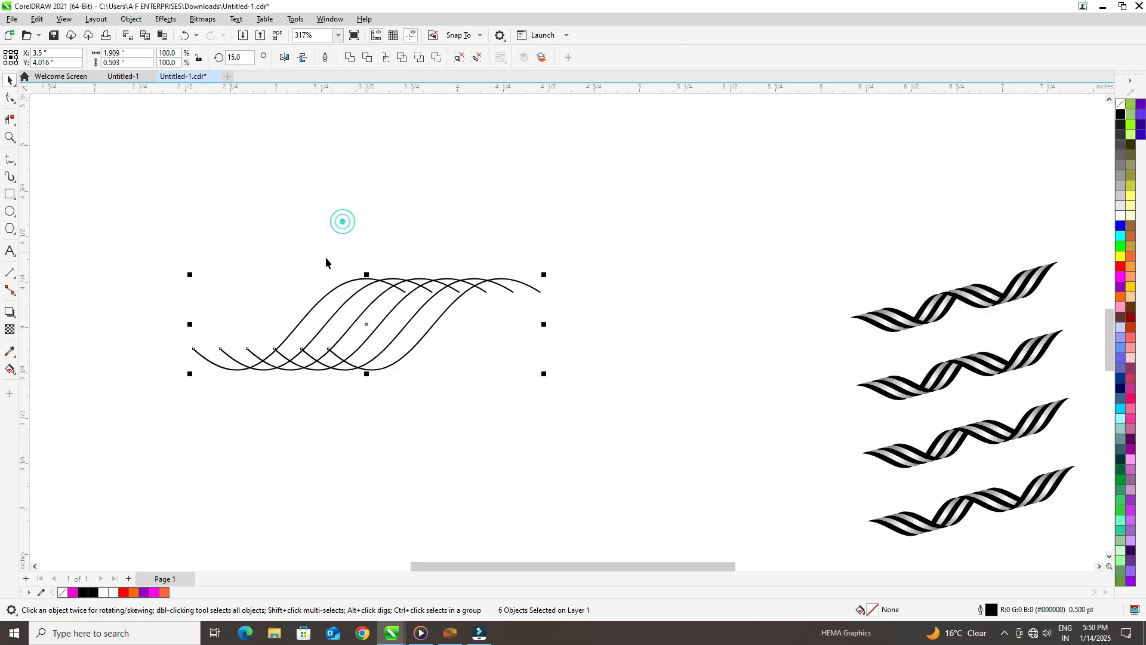
Step: Trim the overhanging lower-left ends of the leftmost wave curves with Virtual Segment Delete
{"action": "left_click", "coordinate": [17, 146]}
{"action": "left_click", "coordinate": [59, 138]}
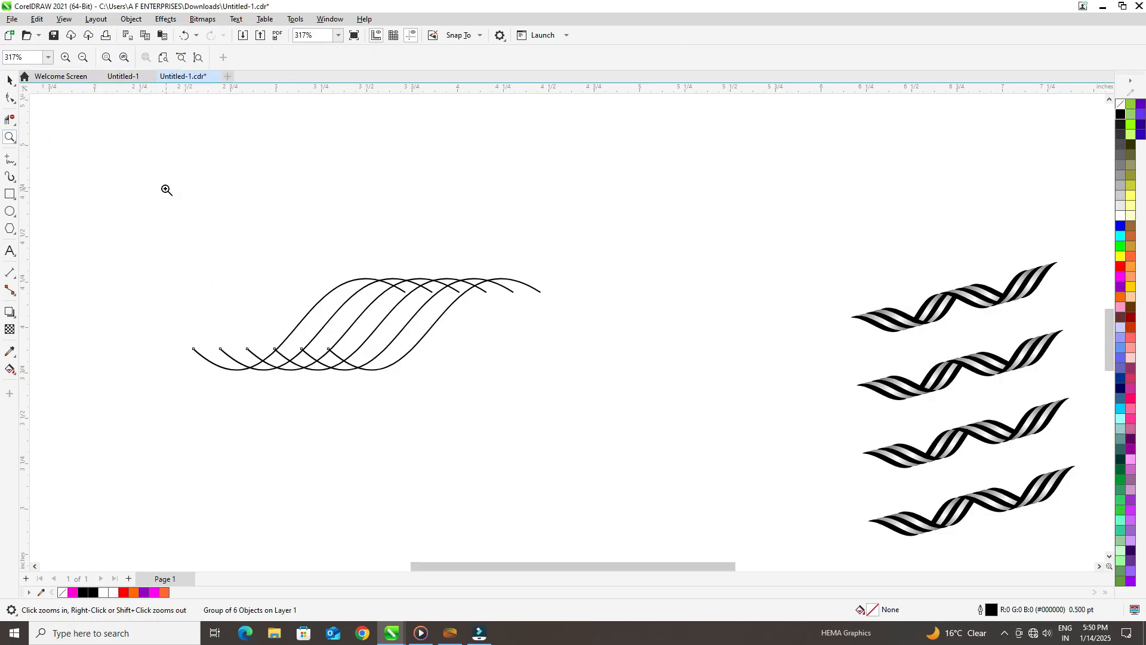
{"action": "left_click_drag", "start_coordinate": [167, 187], "coordinate": [603, 419]}
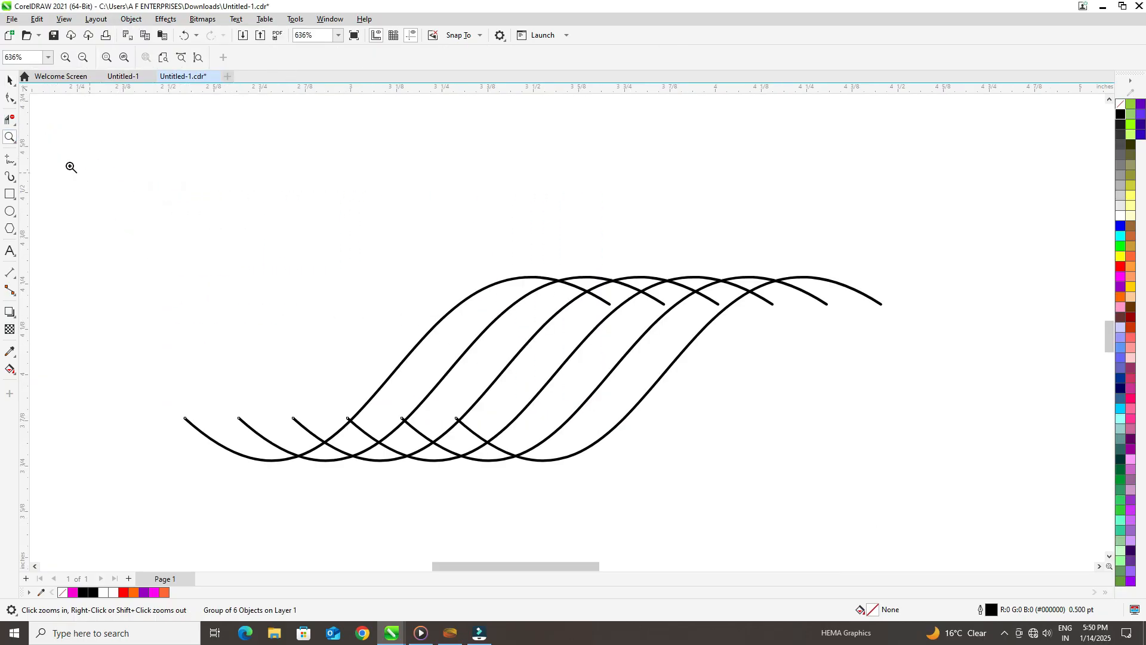
{"action": "left_click", "coordinate": [15, 127]}
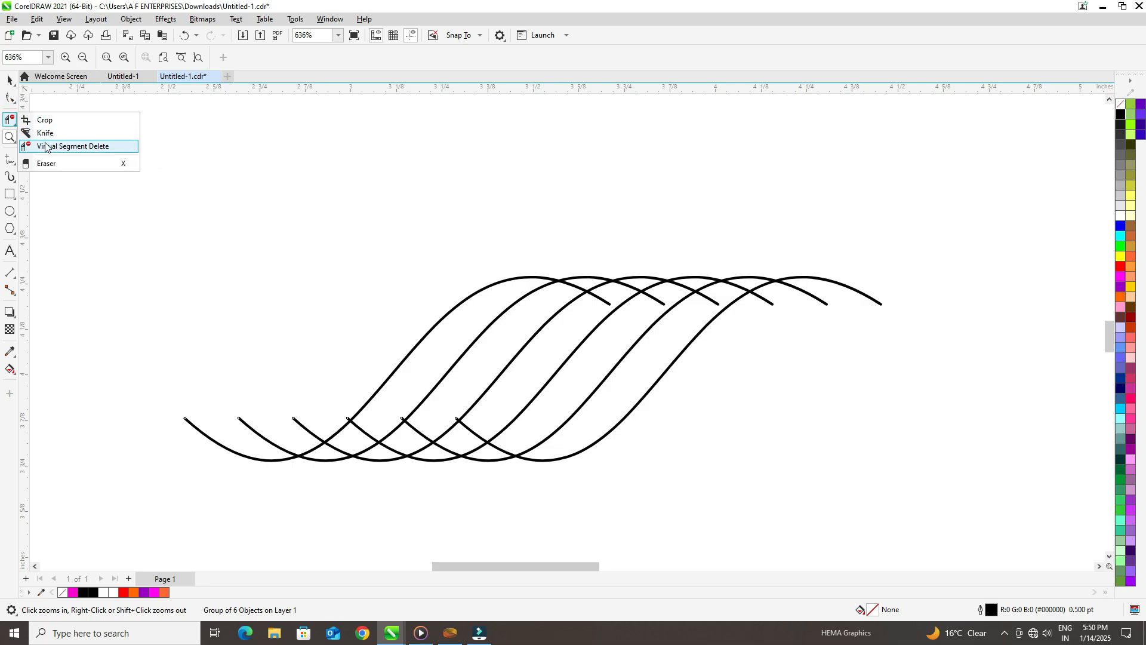
{"action": "left_click", "coordinate": [33, 146]}
{"action": "left_click_drag", "start_coordinate": [271, 418], "coordinate": [325, 412]}
{"action": "left_click_drag", "start_coordinate": [330, 452], "coordinate": [368, 420]}
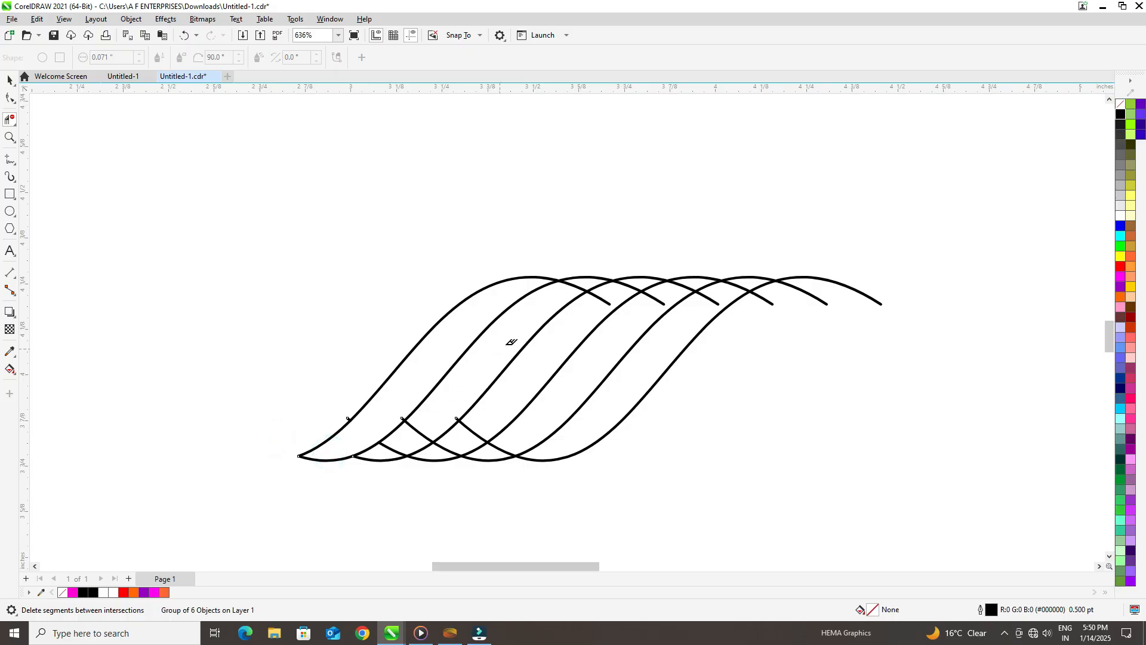
Step: Delete the overhanging segments at the upper-right ends of the wave curves
{"action": "left_click", "coordinate": [583, 292]}
{"action": "left_click_drag", "start_coordinate": [588, 308], "coordinate": [750, 285]}
{"action": "mouse_move", "coordinate": [837, 276]}
{"action": "left_mouse_down"}
{"action": "mouse_move", "coordinate": [767, 289]}
{"action": "mouse_move", "coordinate": [757, 327]}
{"action": "left_mouse_up"}
Step: Delete the leftover segments inside the bands along the lower edge, leaving five clean closed bands
{"action": "mouse_move", "coordinate": [503, 407]}
{"action": "left_mouse_down"}
{"action": "mouse_move", "coordinate": [456, 430]}
{"action": "mouse_move", "coordinate": [411, 430]}
{"action": "left_mouse_up"}
{"action": "left_click", "coordinate": [385, 445]}
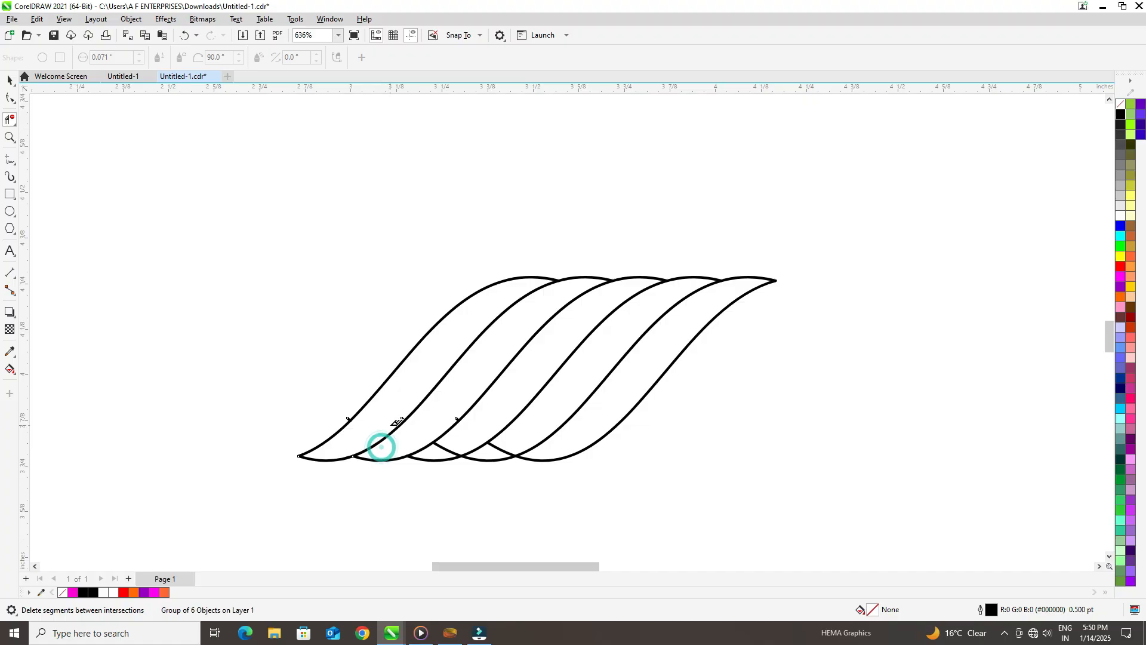
{"action": "left_click", "coordinate": [445, 449]}
{"action": "left_click", "coordinate": [498, 445]}
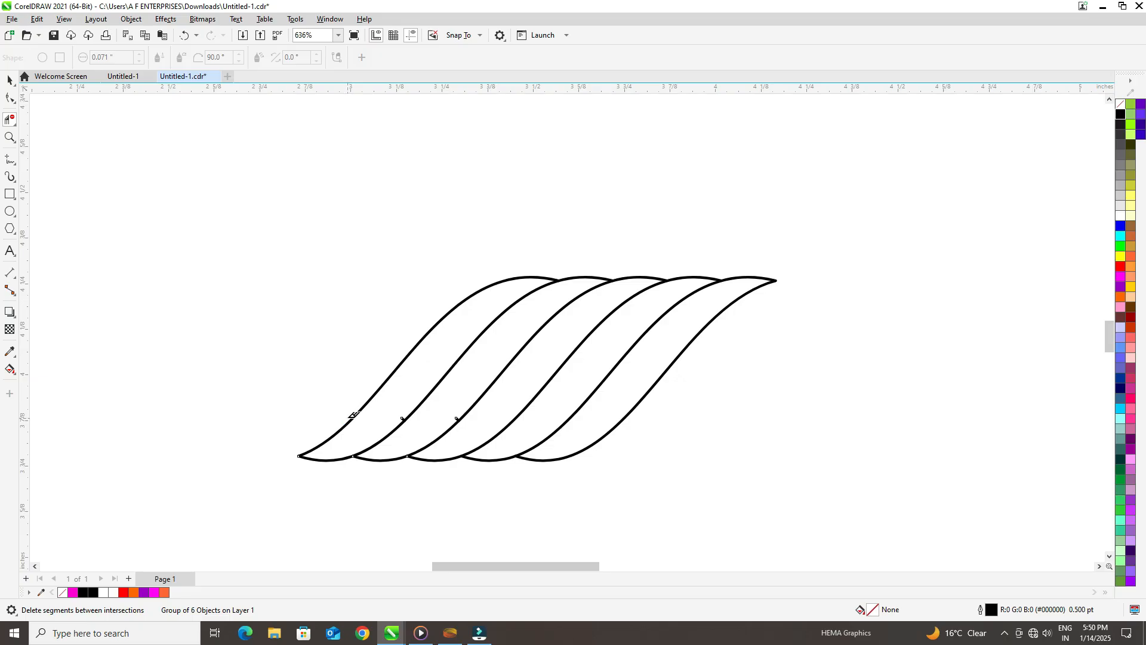
{"action": "left_click", "coordinate": [351, 415]}
{"action": "left_click", "coordinate": [460, 416]}
Step: Fill each of the five enclosed bands with magenta using Smart Fill
{"action": "left_click", "coordinate": [15, 375]}
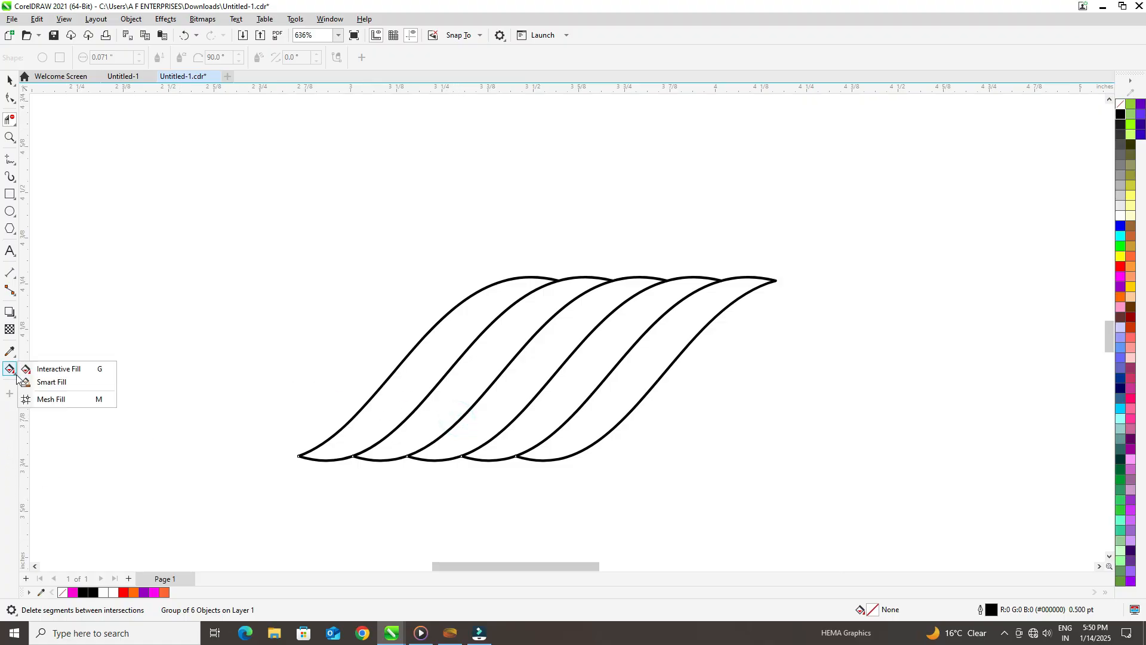
{"action": "left_click", "coordinate": [54, 385]}
{"action": "left_click", "coordinate": [418, 385]}
{"action": "left_click", "coordinate": [460, 398]}
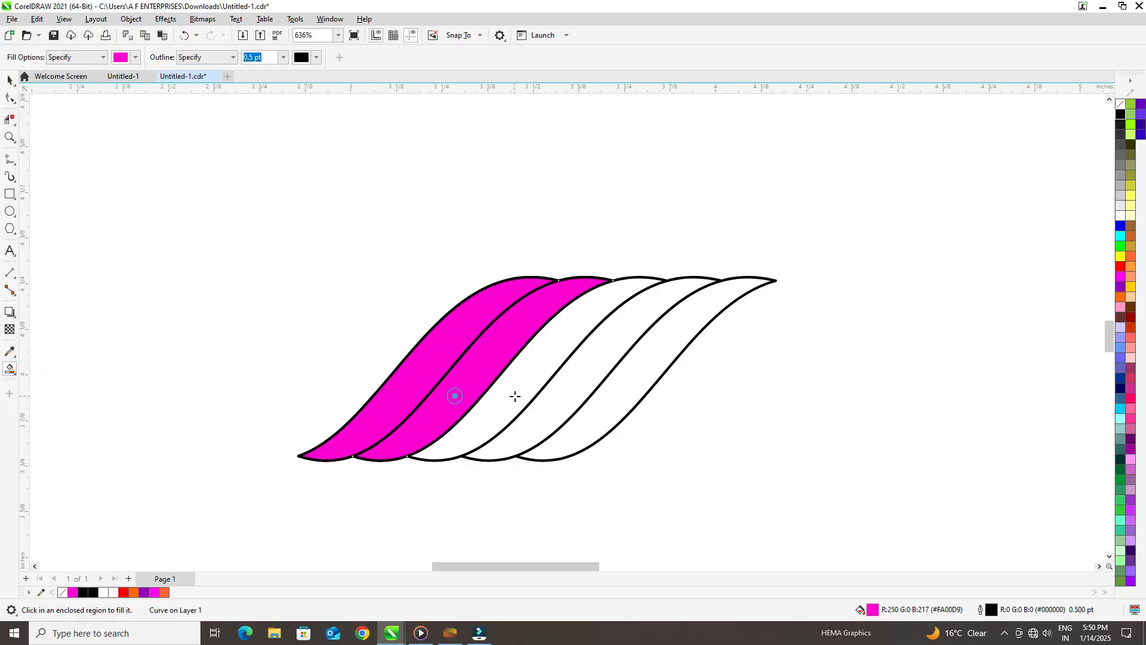
{"action": "left_click", "coordinate": [515, 396]}
{"action": "left_click", "coordinate": [558, 394]}
{"action": "left_click", "coordinate": [626, 386]}
Step: Move the five magenta bands together off the original curves to the right, and delete the original curve group
{"action": "left_click", "coordinate": [9, 80]}
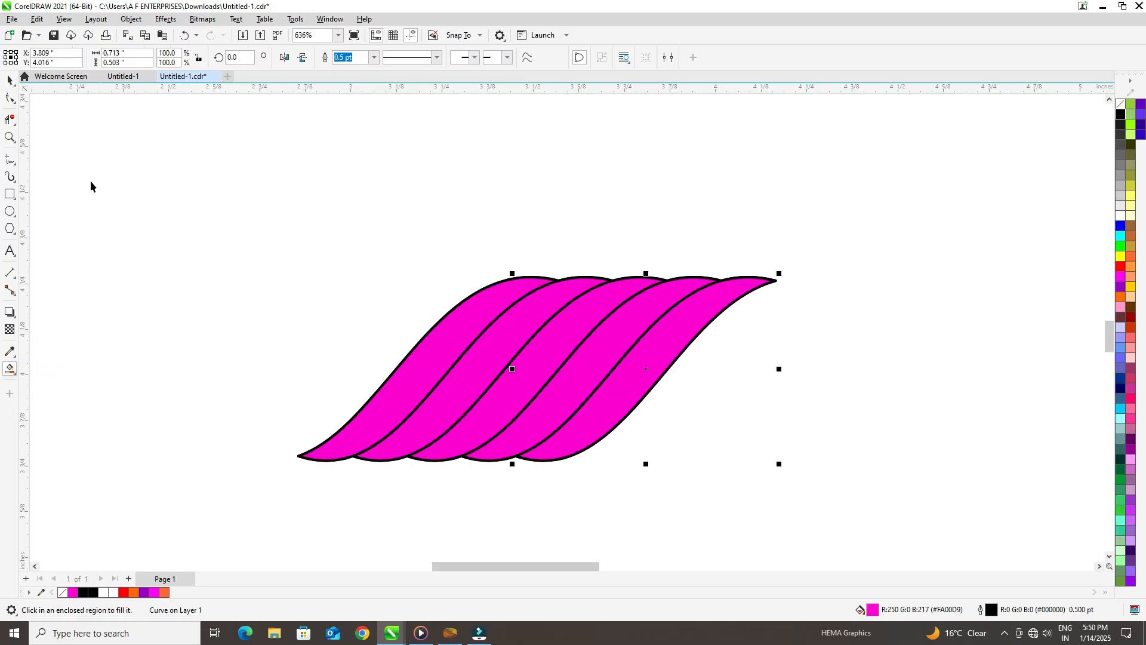
{"action": "left_click", "coordinate": [104, 200]}
{"action": "left_click", "coordinate": [635, 385]}
{"action": "left_click", "coordinate": [582, 371], "text": "shift"}
{"action": "left_click", "coordinate": [532, 354], "text": "shift"}
{"action": "left_click", "coordinate": [501, 356], "text": "shift"}
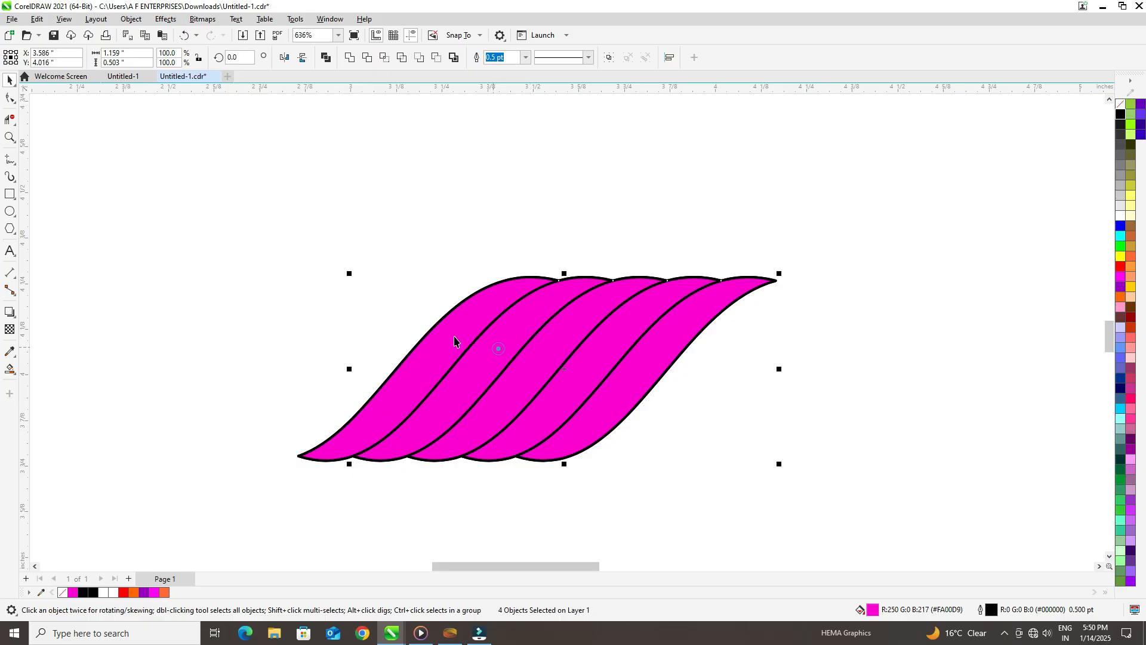
{"action": "left_click", "coordinate": [456, 339], "text": "shift"}
{"action": "left_click_drag", "start_coordinate": [521, 380], "coordinate": [741, 361]}
{"action": "left_click_drag", "start_coordinate": [531, 348], "coordinate": [343, 327]}
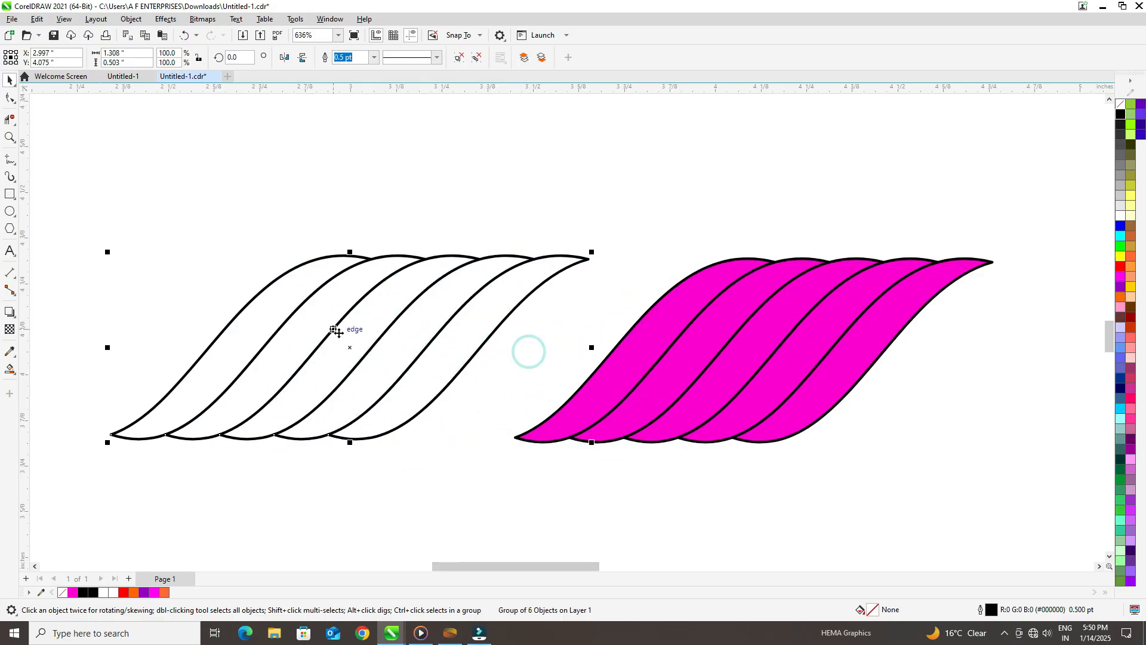
{"action": "key", "text": "Delete"}
{"action": "left_click_drag", "start_coordinate": [944, 489], "coordinate": [964, 486]}
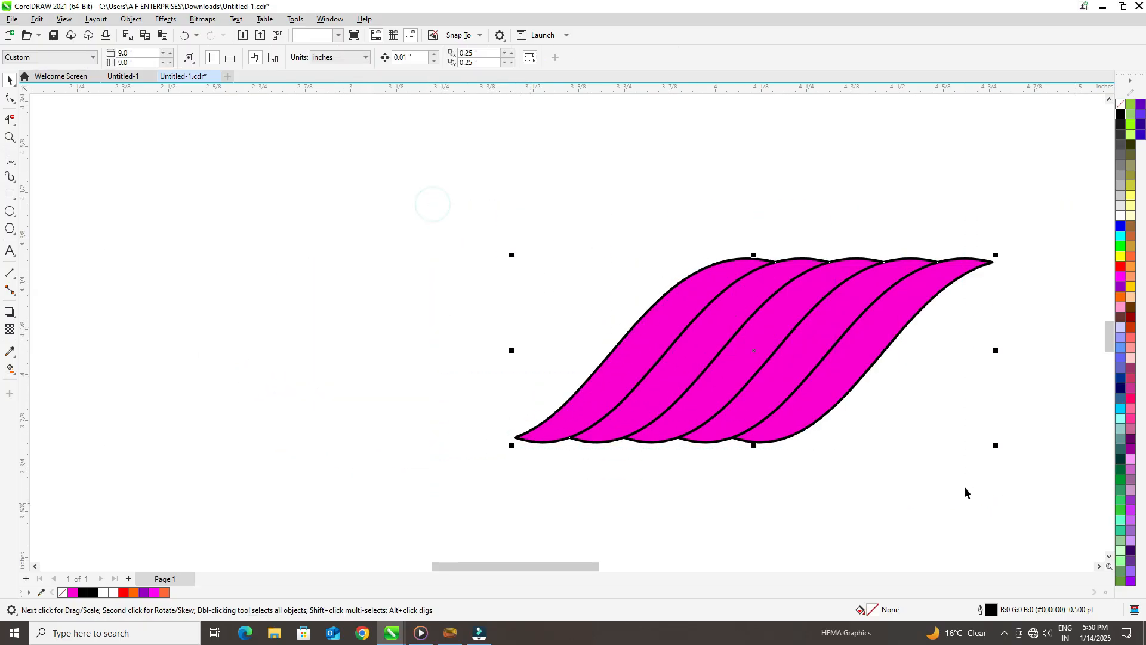
{"action": "left_click_drag", "start_coordinate": [792, 390], "coordinate": [583, 386]}
{"action": "scroll", "coordinate": [310, 285], "scroll_direction": "down", "scroll_amount": 2}
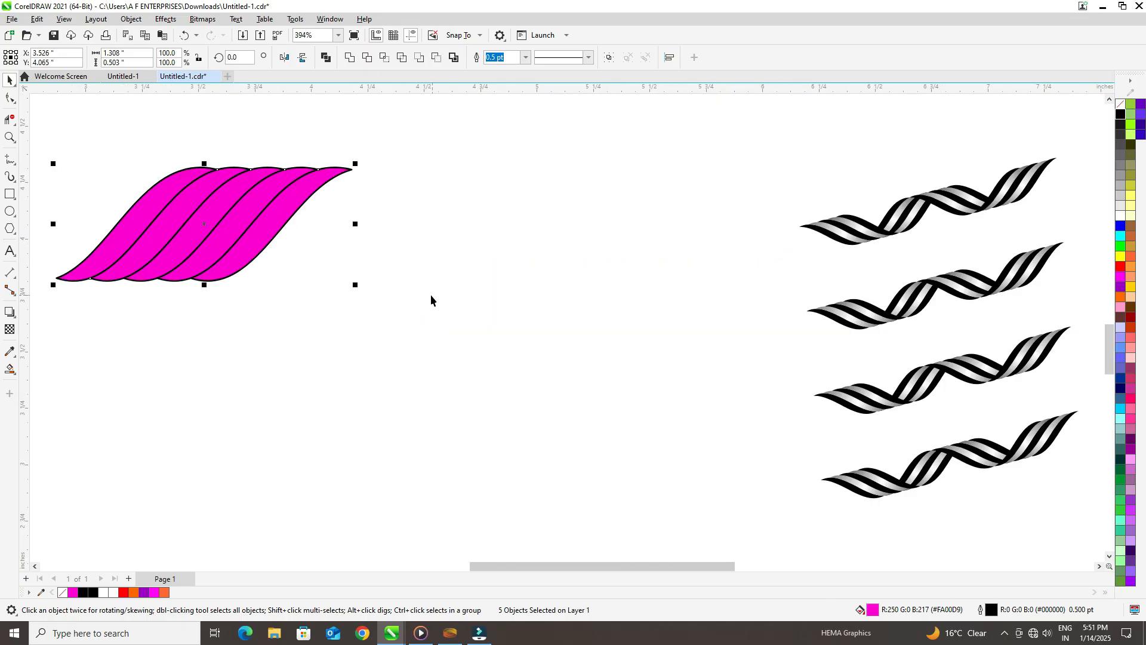
{"action": "key", "text": "ctrl+z"}
{"action": "left_click", "coordinate": [394, 403]}
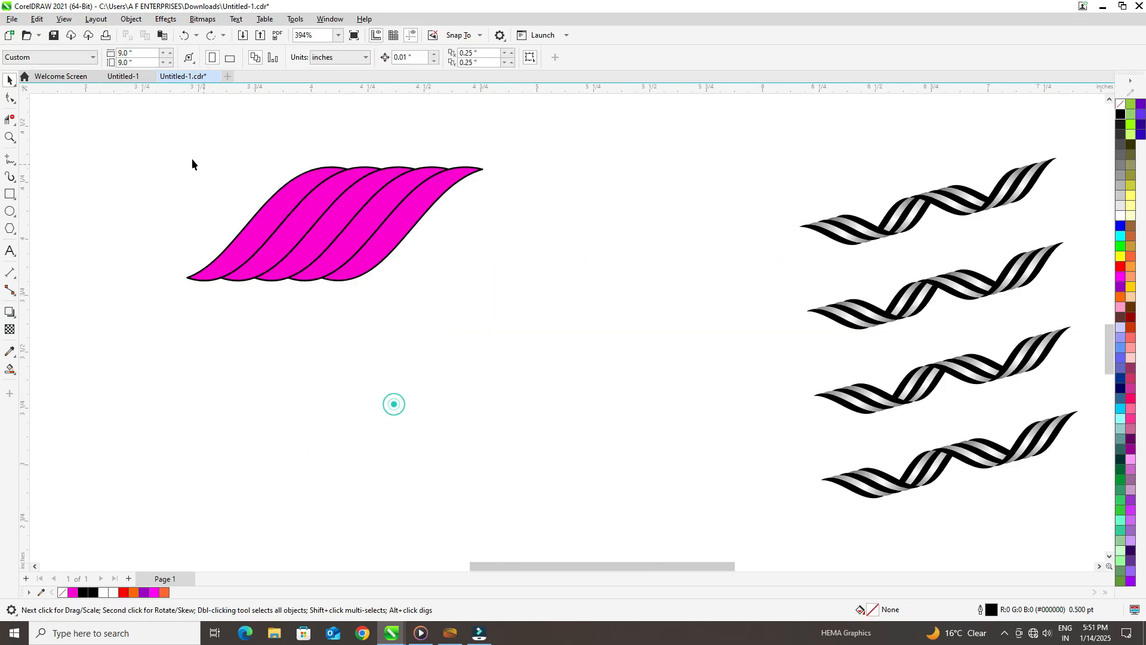
Step: Remove the outline from all five magenta bands
{"action": "left_click", "coordinate": [10, 140]}
{"action": "left_click", "coordinate": [143, 128]}
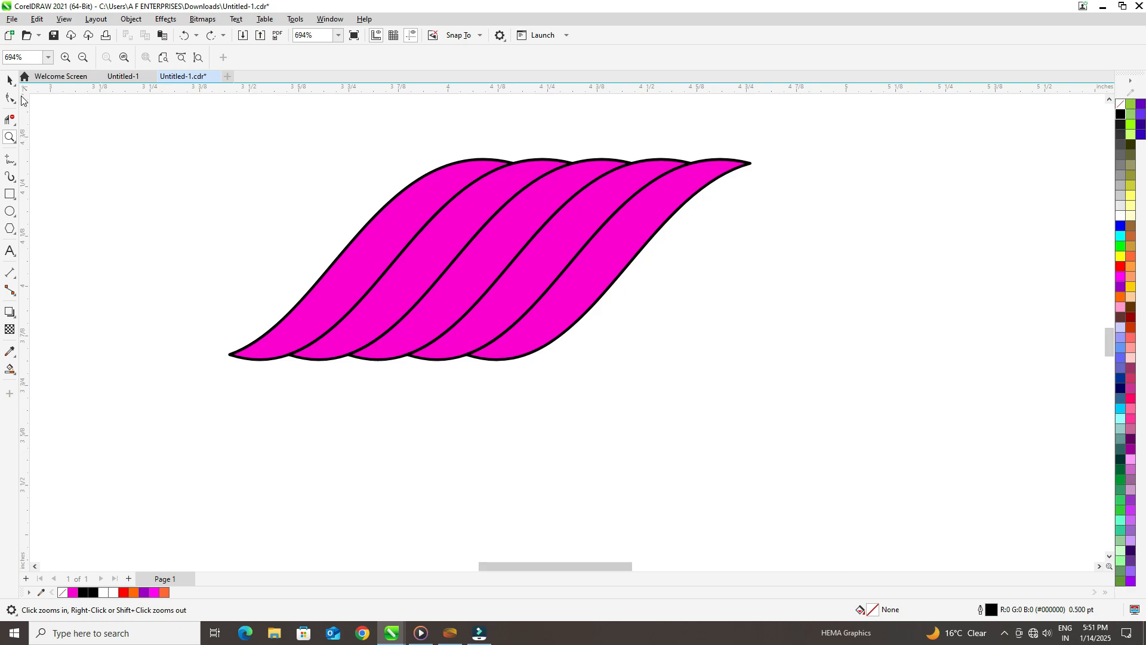
{"action": "left_click", "coordinate": [11, 80]}
{"action": "mouse_move", "coordinate": [1109, 341]}
{"action": "left_mouse_down"}
{"action": "mouse_move", "coordinate": [1098, 320]}
{"action": "mouse_move", "coordinate": [1098, 336]}
{"action": "left_mouse_up"}
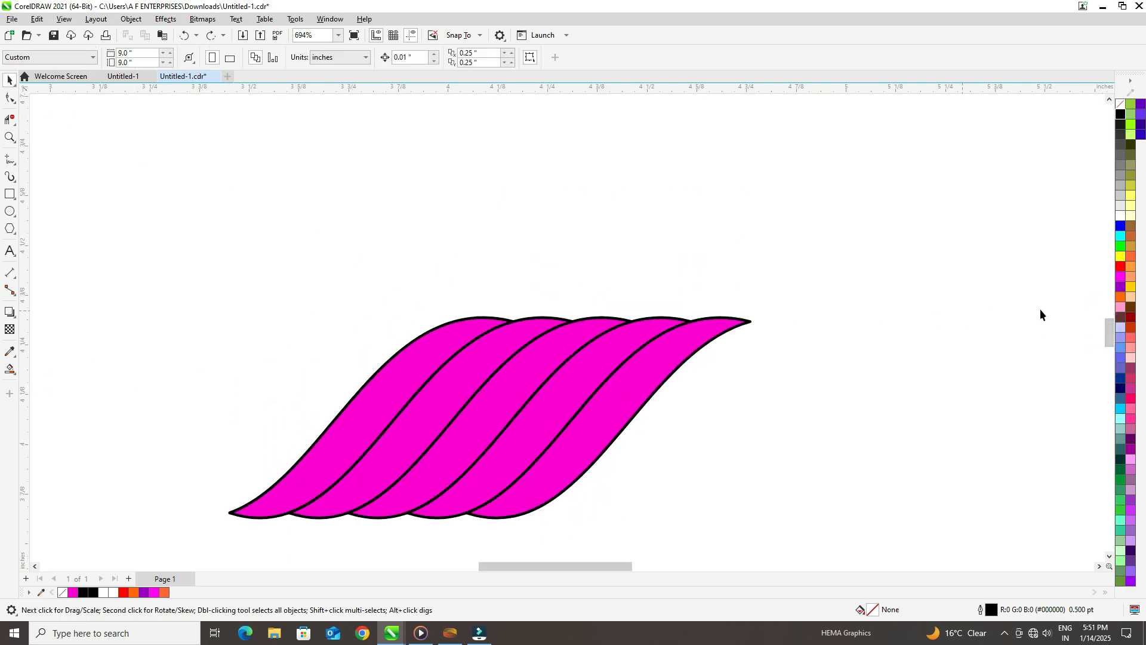
{"action": "scroll", "coordinate": [1106, 341], "scroll_direction": "right", "scroll_amount": 5}
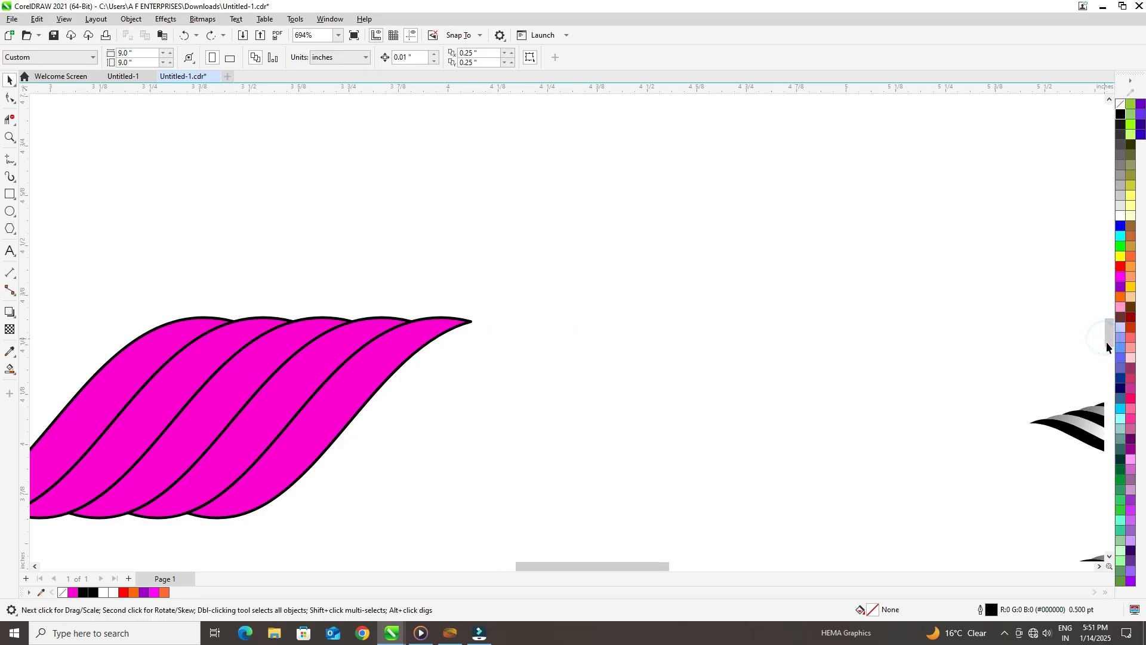
{"action": "scroll", "coordinate": [670, 568], "scroll_direction": "left", "scroll_amount": 7}
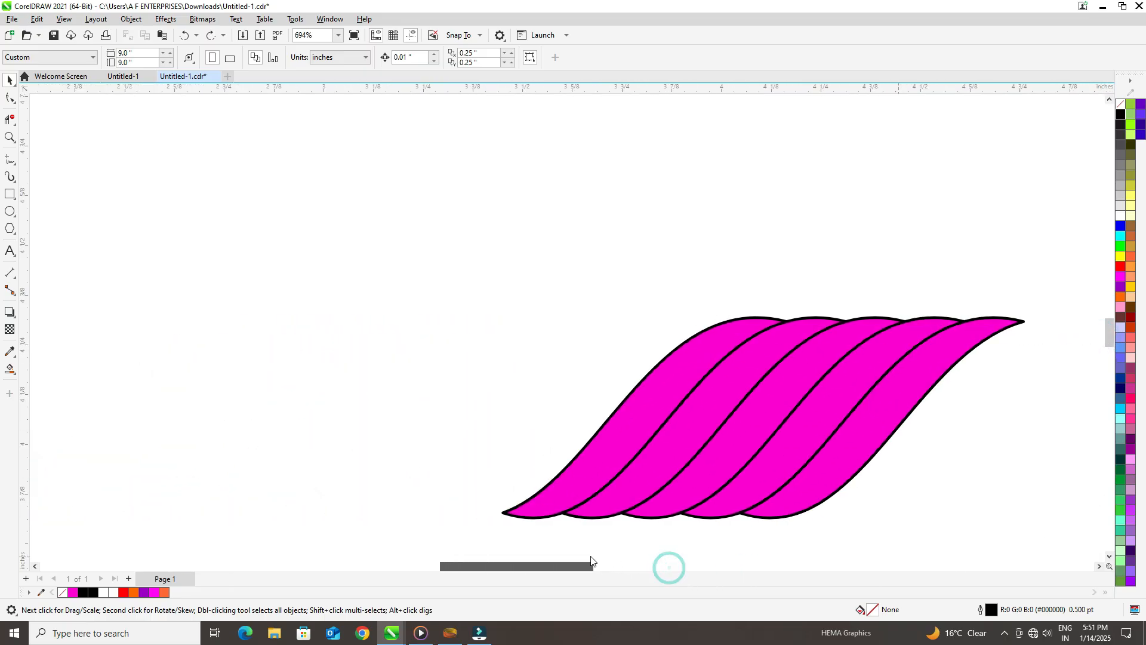
{"action": "scroll", "coordinate": [629, 568], "scroll_direction": "right", "scroll_amount": 4}
{"action": "left_click_drag", "start_coordinate": [1110, 331], "coordinate": [1107, 335]}
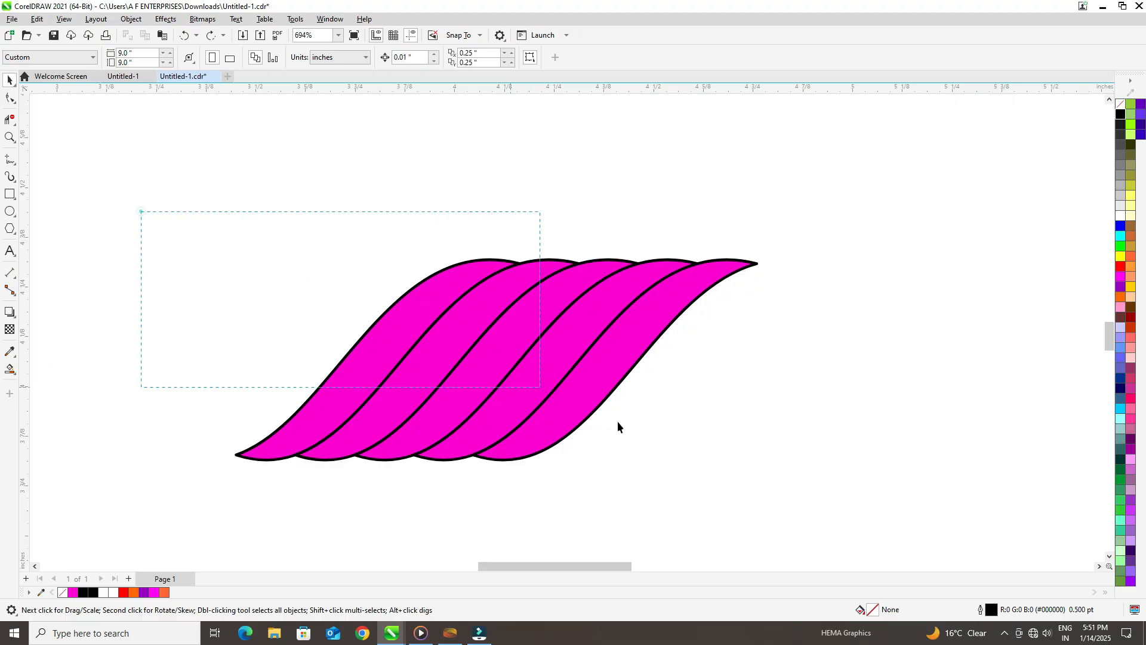
{"action": "left_click_drag", "start_coordinate": [617, 421], "coordinate": [786, 476]}
{"action": "right_click", "coordinate": [1120, 105]}
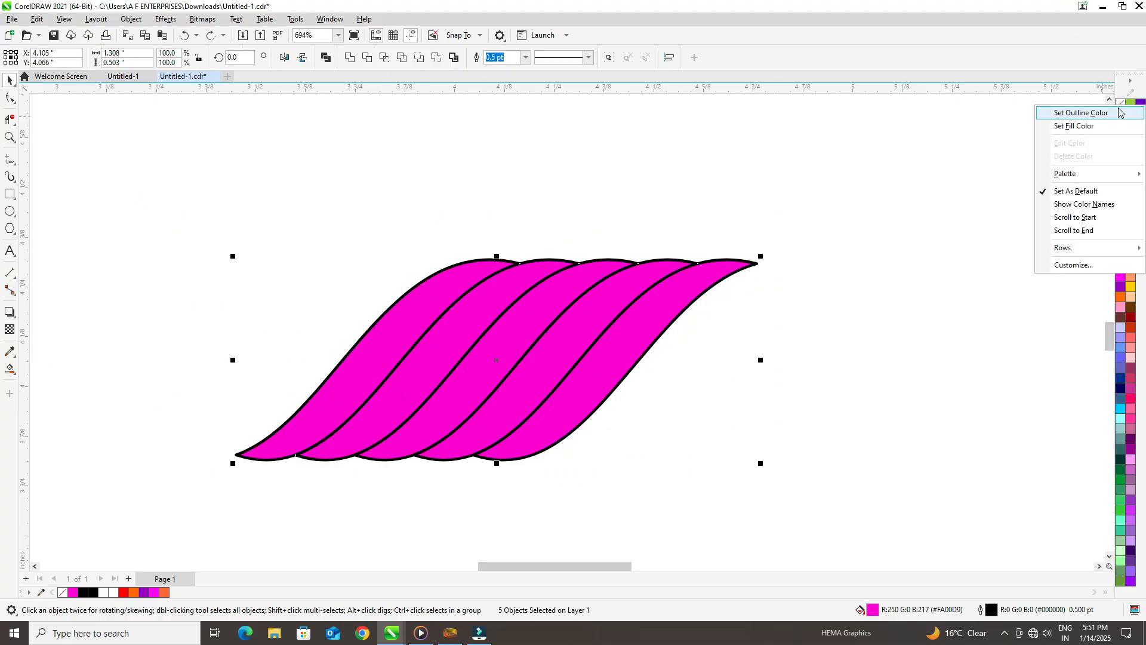
{"action": "left_click", "coordinate": [1120, 112]}
Step: Fill the second and fourth bands with white
{"action": "left_click", "coordinate": [701, 351]}
{"action": "left_click", "coordinate": [645, 322]}
{"action": "left_click", "coordinate": [642, 319]}
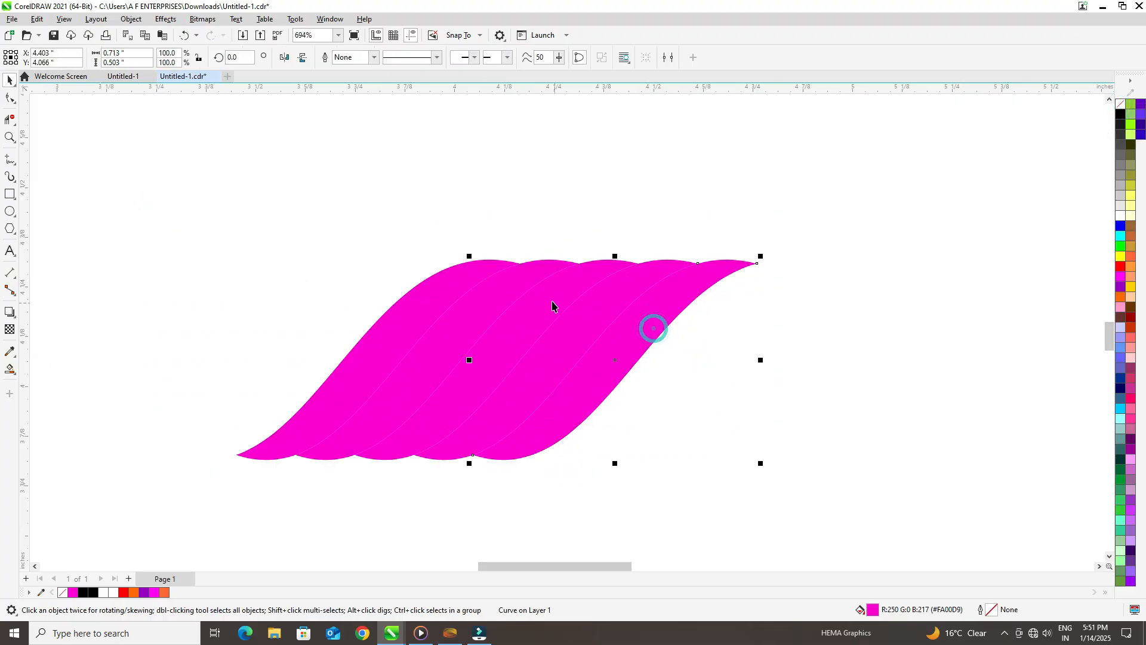
{"action": "left_click", "coordinate": [583, 325]}
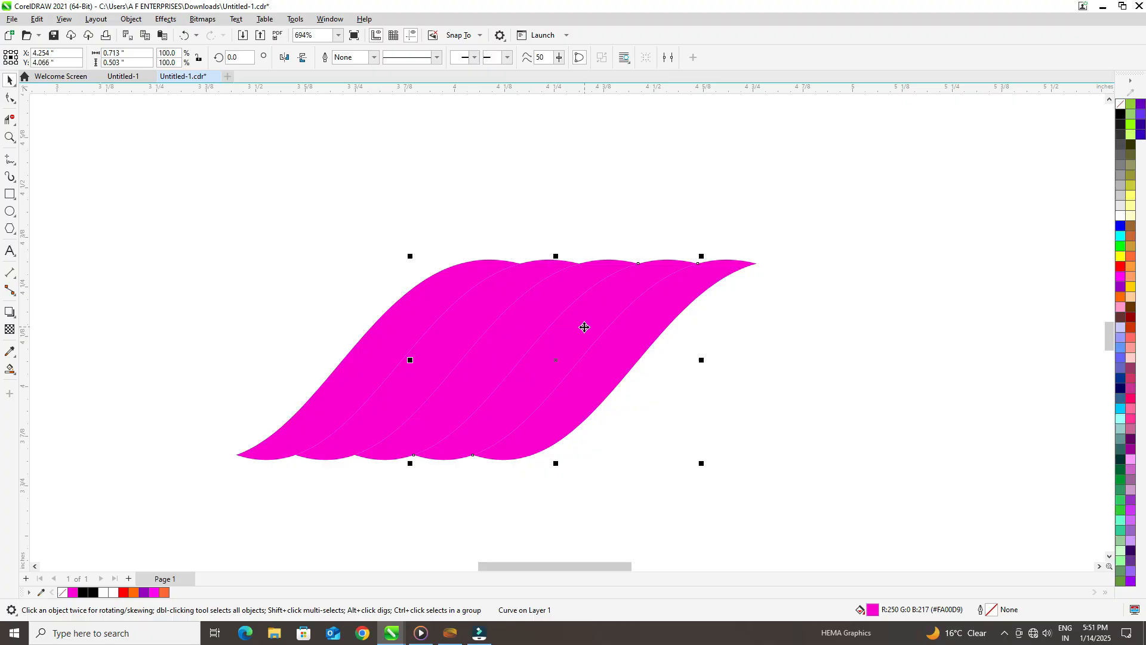
{"action": "left_click", "coordinate": [473, 310], "text": "shift"}
{"action": "left_click", "coordinate": [1122, 216]}
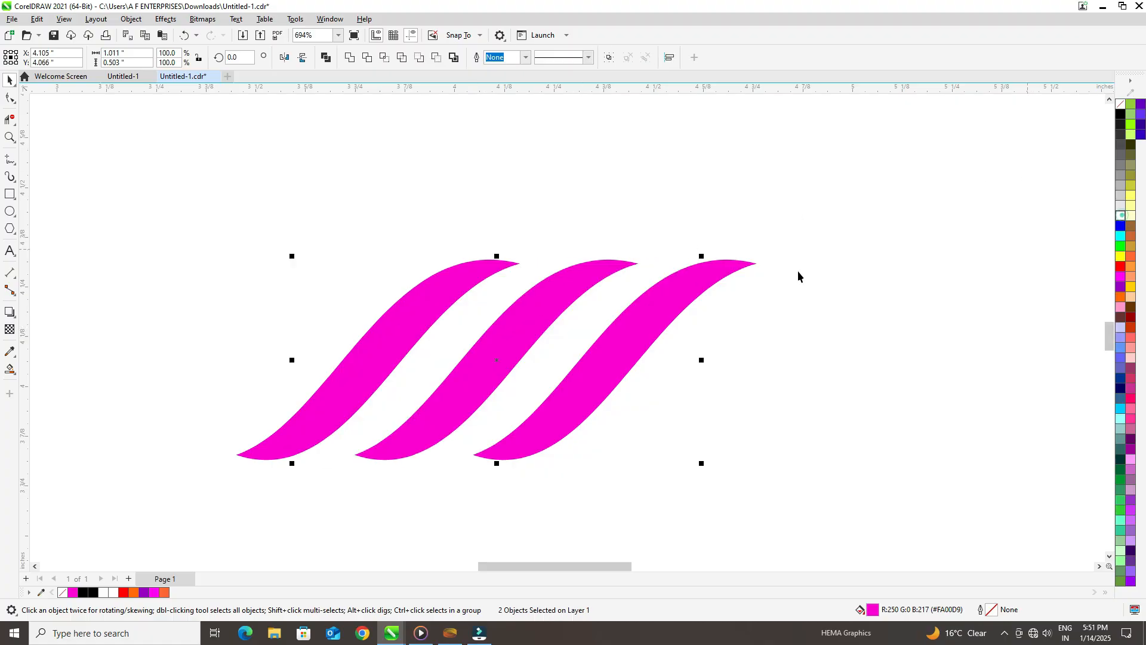
Step: Fill the three magenta bands with black
{"action": "left_click", "coordinate": [405, 329]}
{"action": "left_click", "coordinate": [498, 344]}
{"action": "left_click", "coordinate": [638, 348], "text": "shift"}
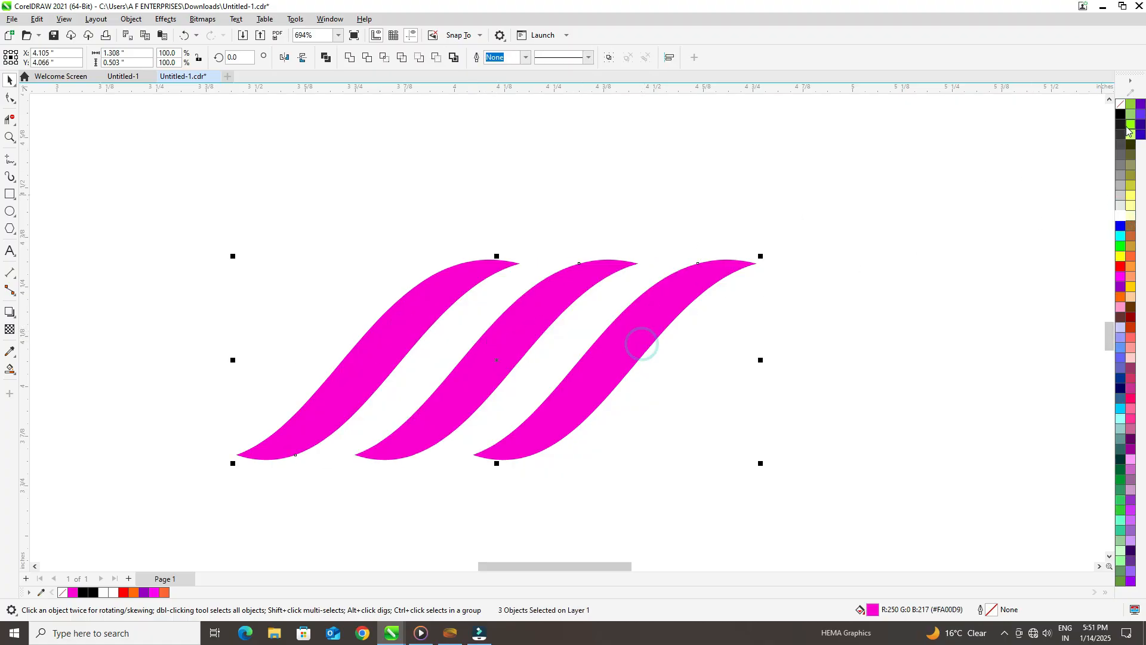
{"action": "left_click", "coordinate": [1121, 113]}
Step: Apply a linear black-to-white fountain fill to the second band, dark at its lower end, and repeat it on the fourth band
{"action": "left_click", "coordinate": [436, 351]}
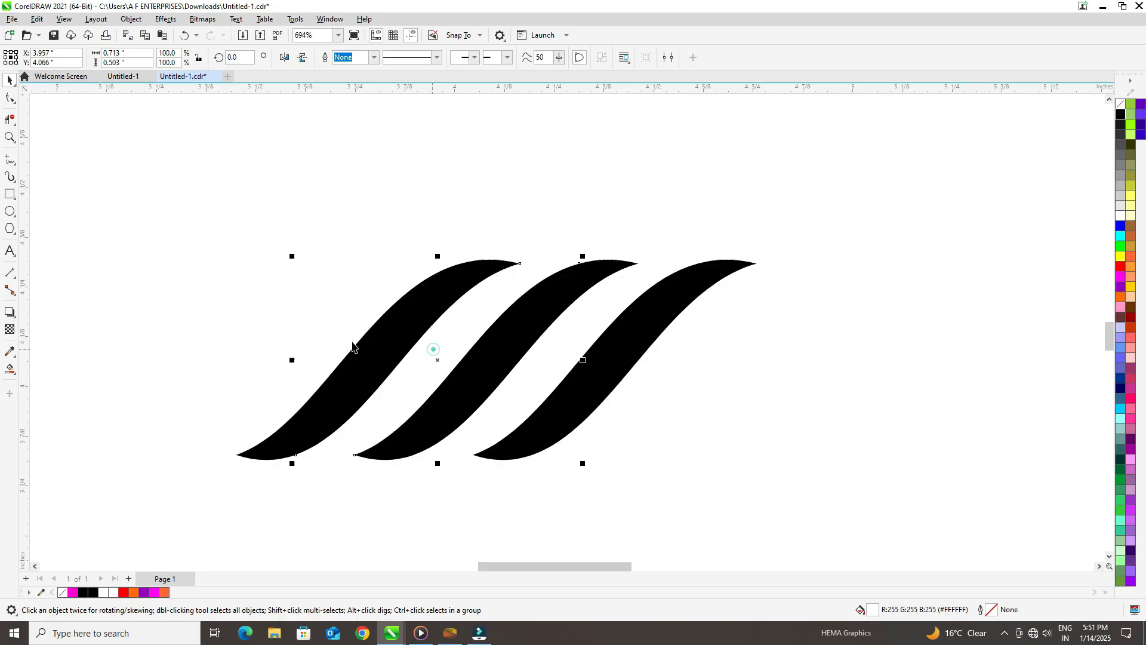
{"action": "left_click", "coordinate": [15, 380]}
{"action": "left_click", "coordinate": [30, 369]}
{"action": "left_click_drag", "start_coordinate": [336, 442], "coordinate": [557, 230]}
{"action": "left_click_drag", "start_coordinate": [1120, 126], "coordinate": [338, 444]}
{"action": "left_click", "coordinate": [540, 382]}
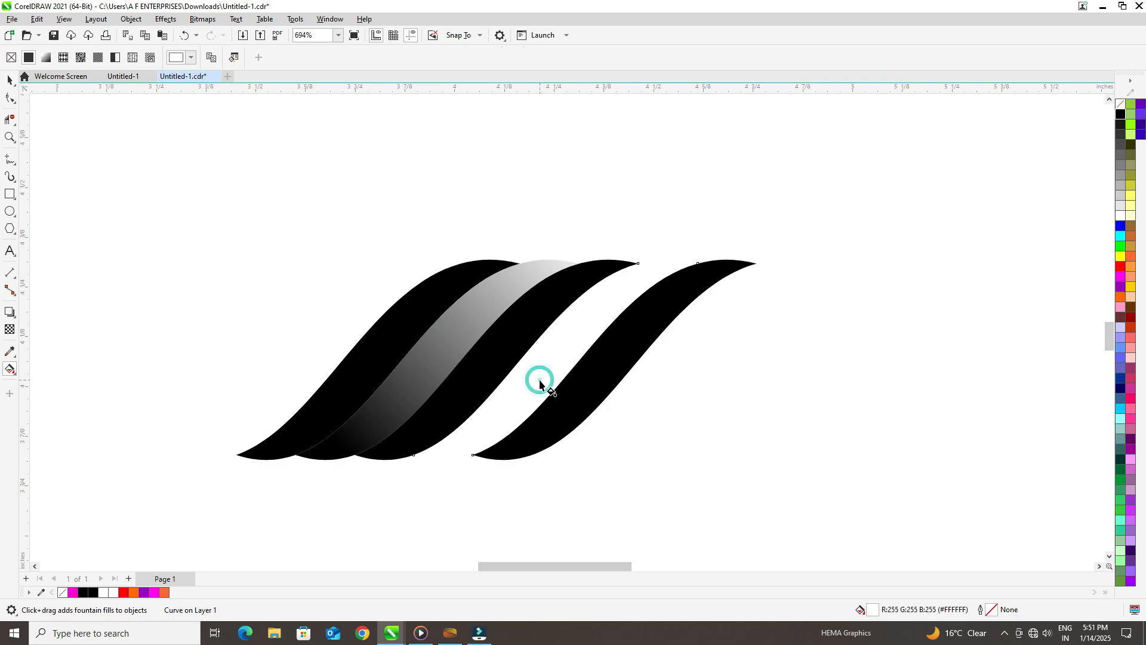
{"action": "key", "text": "ctrl+r"}
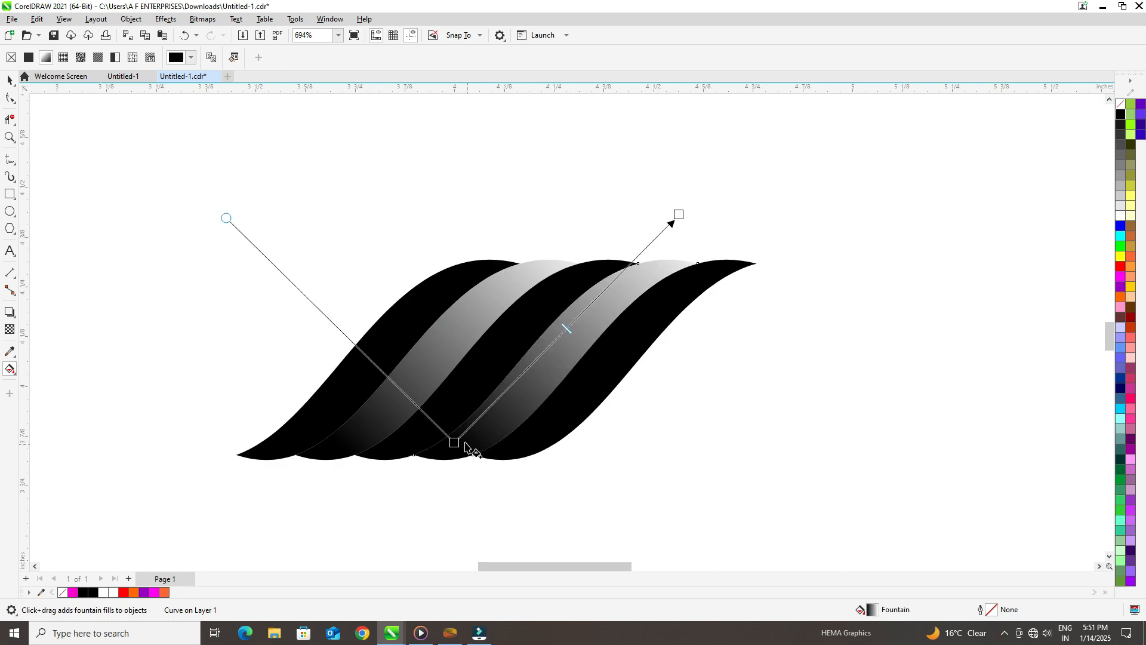
Step: Extend the black start point of both gradients diagonally down beyond the bands so their lower ends become lighter
{"action": "left_click_drag", "start_coordinate": [465, 445], "coordinate": [373, 554]}
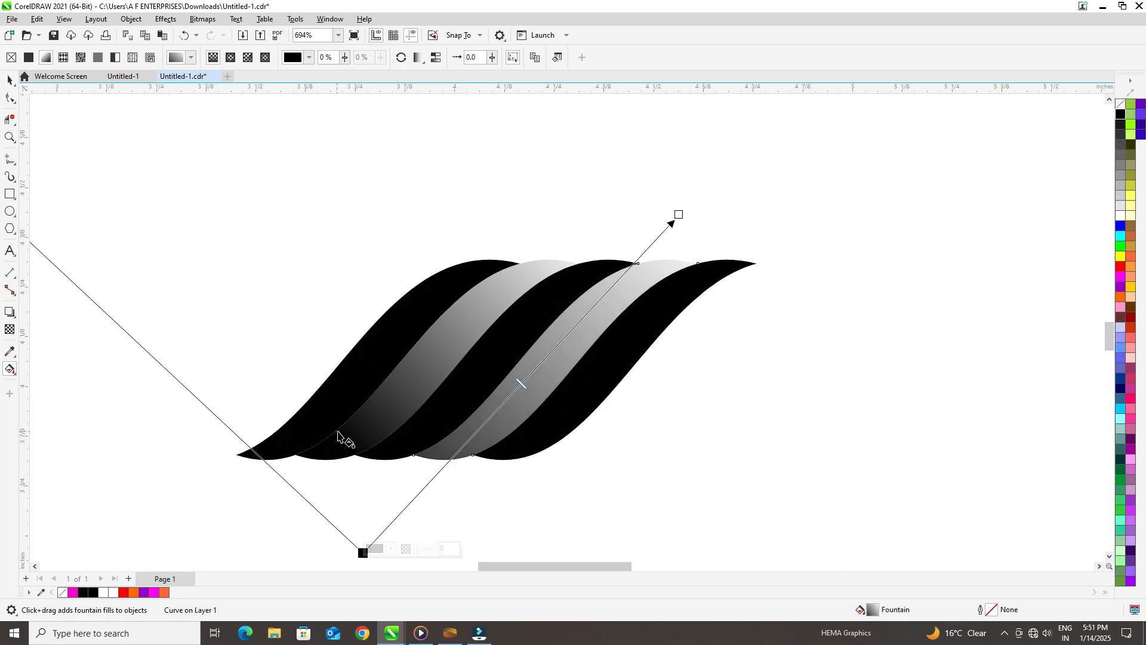
{"action": "left_click", "coordinate": [338, 435]}
{"action": "left_click_drag", "start_coordinate": [335, 431], "coordinate": [212, 568]}
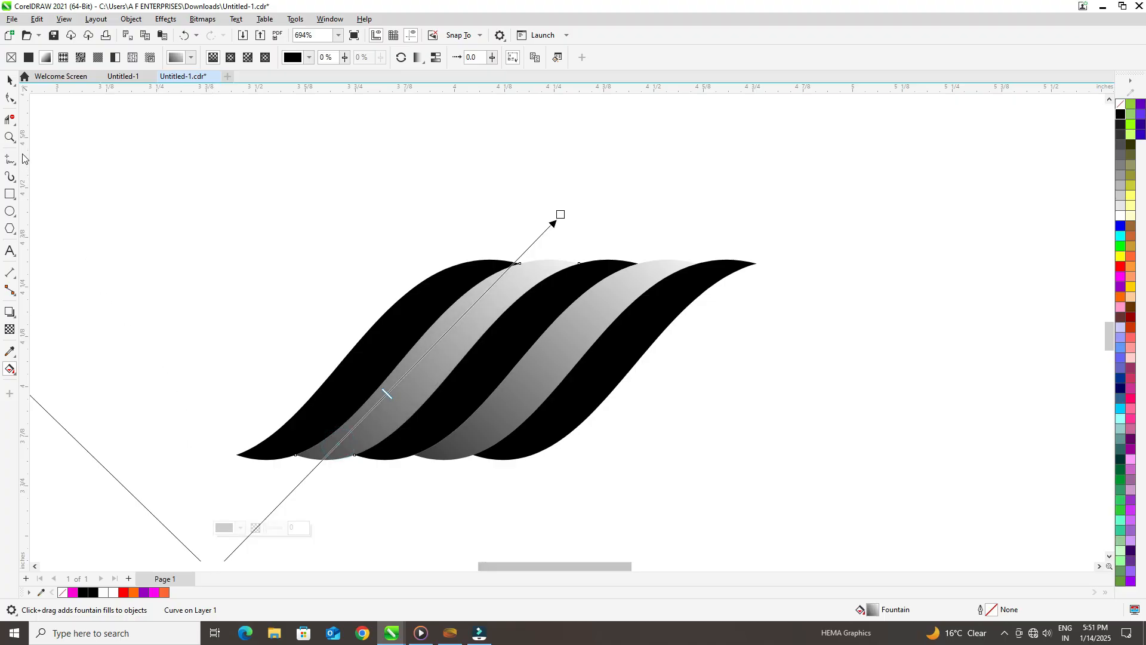
Step: Group all five bands and move the group farther left, away from the finished rope samples
{"action": "left_click", "coordinate": [9, 80]}
{"action": "left_click_drag", "start_coordinate": [167, 202], "coordinate": [833, 496]}
{"action": "key", "text": "ctrl+g"}
{"action": "left_click_drag", "start_coordinate": [577, 370], "coordinate": [433, 315]}
{"action": "scroll", "coordinate": [258, 219], "scroll_direction": "down", "scroll_amount": 3}
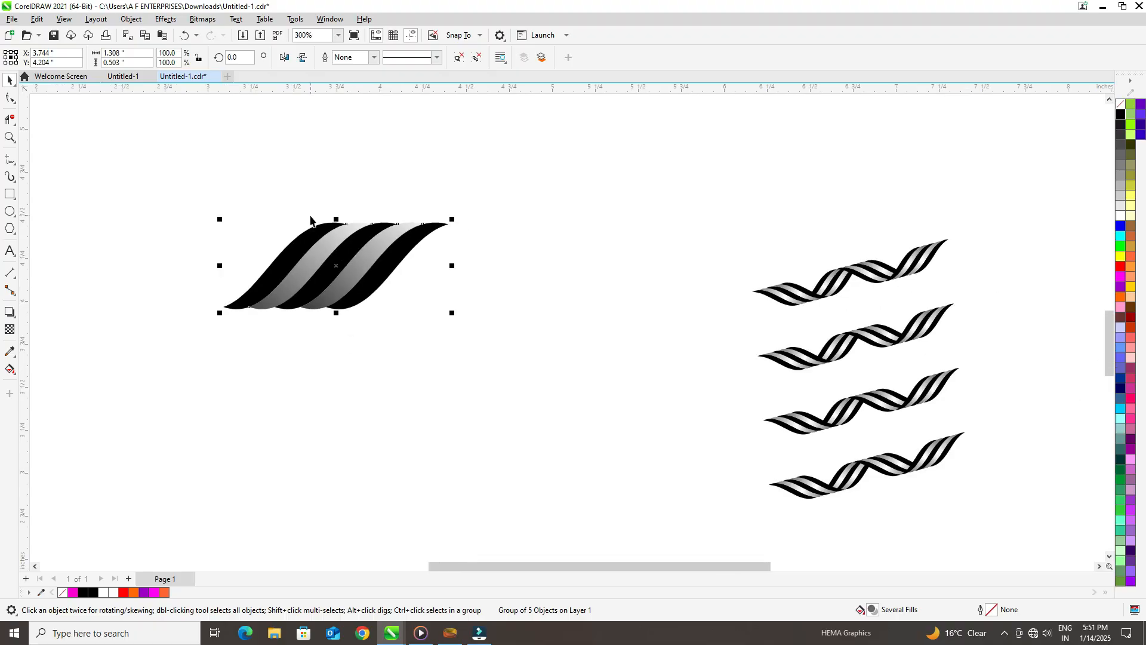
{"action": "left_click_drag", "start_coordinate": [385, 224], "coordinate": [384, 248]}
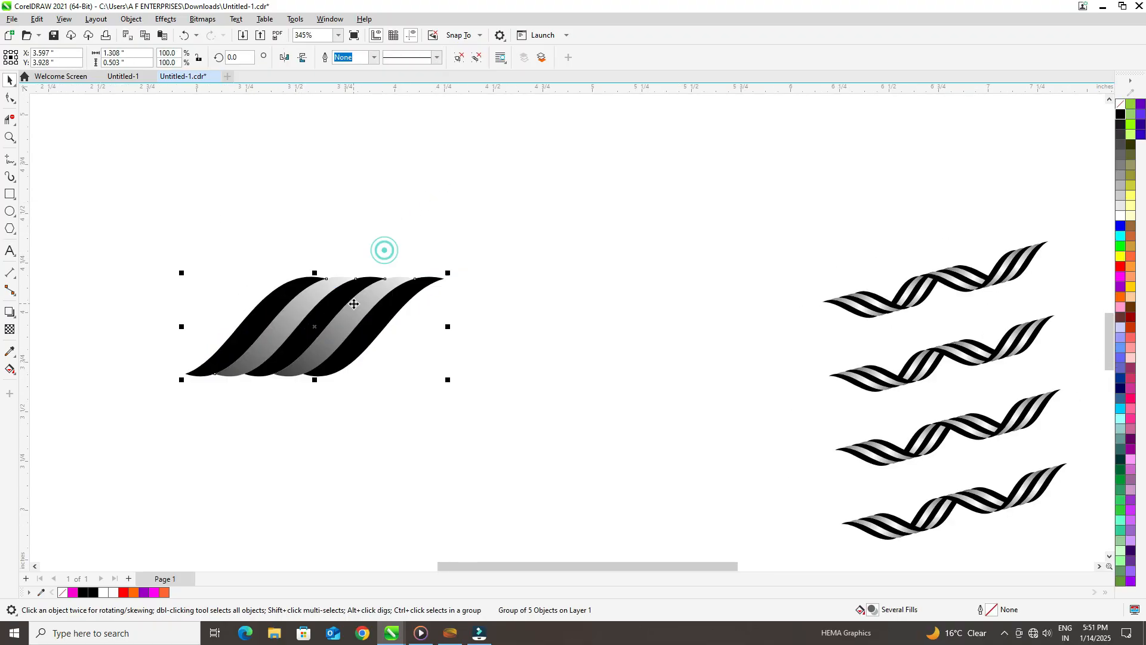
Step: Add a horizontally mirrored copy of the band group, overlap it with the original's upper end, and send it to the back
{"action": "left_click_drag", "start_coordinate": [181, 327], "coordinate": [471, 328]}
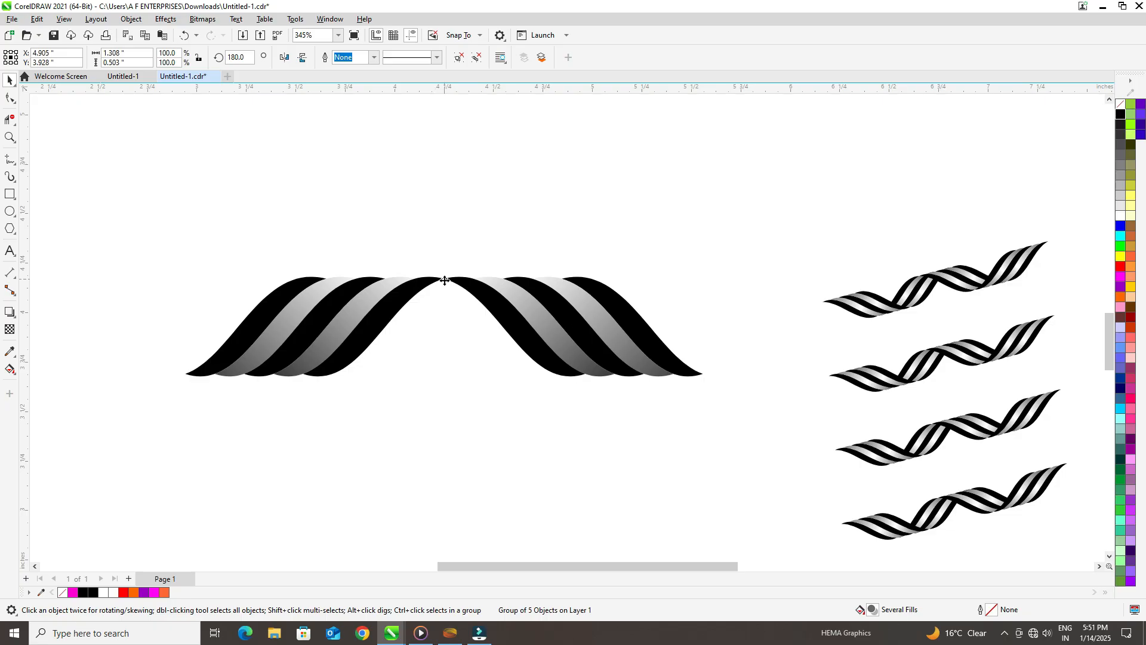
{"action": "left_click_drag", "start_coordinate": [445, 280], "coordinate": [326, 279]}
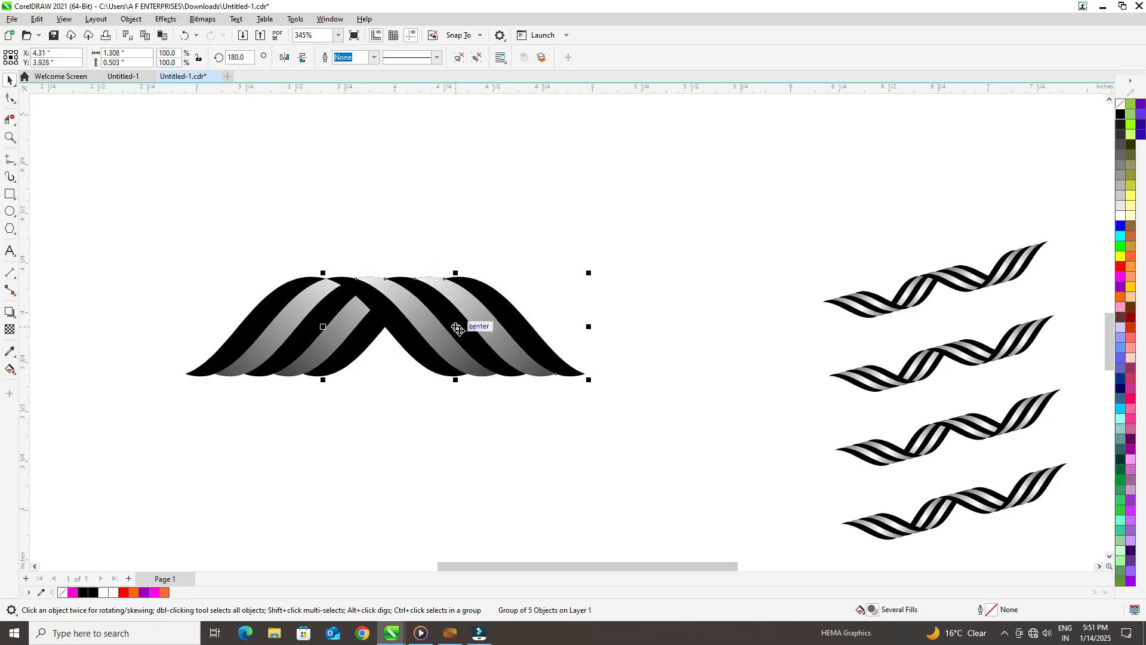
{"action": "key", "text": "shift+Page_Down"}
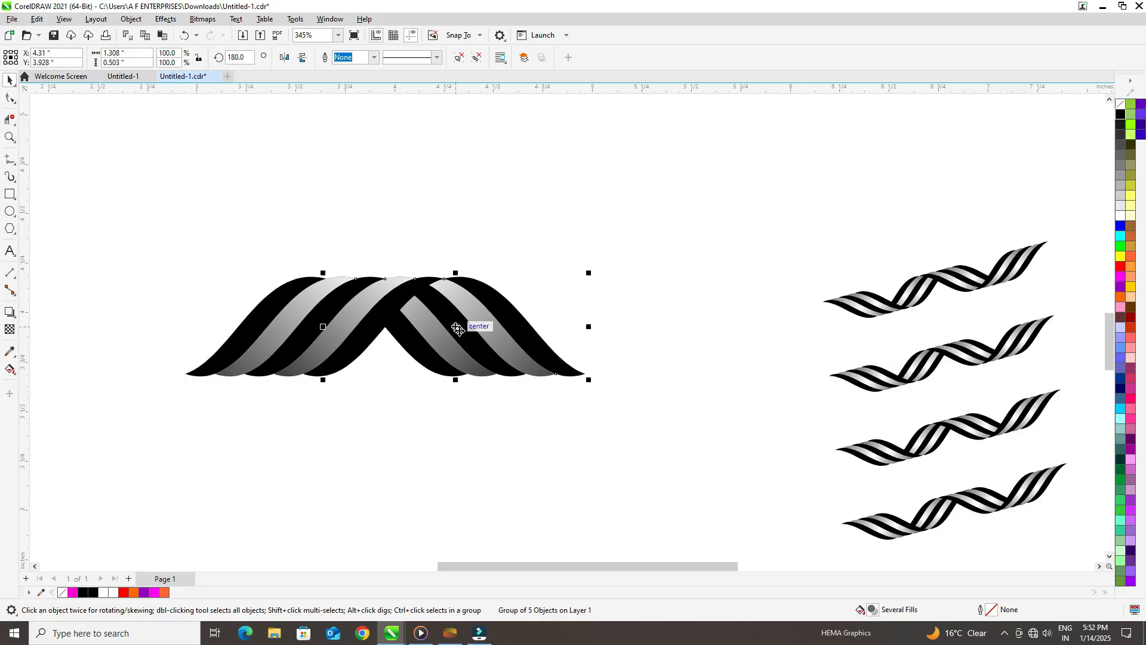
Step: Shift both band groups up and to the left, and add a horizontally mirrored copy of the pair on their right
{"action": "left_click_drag", "start_coordinate": [167, 251], "coordinate": [629, 428]}
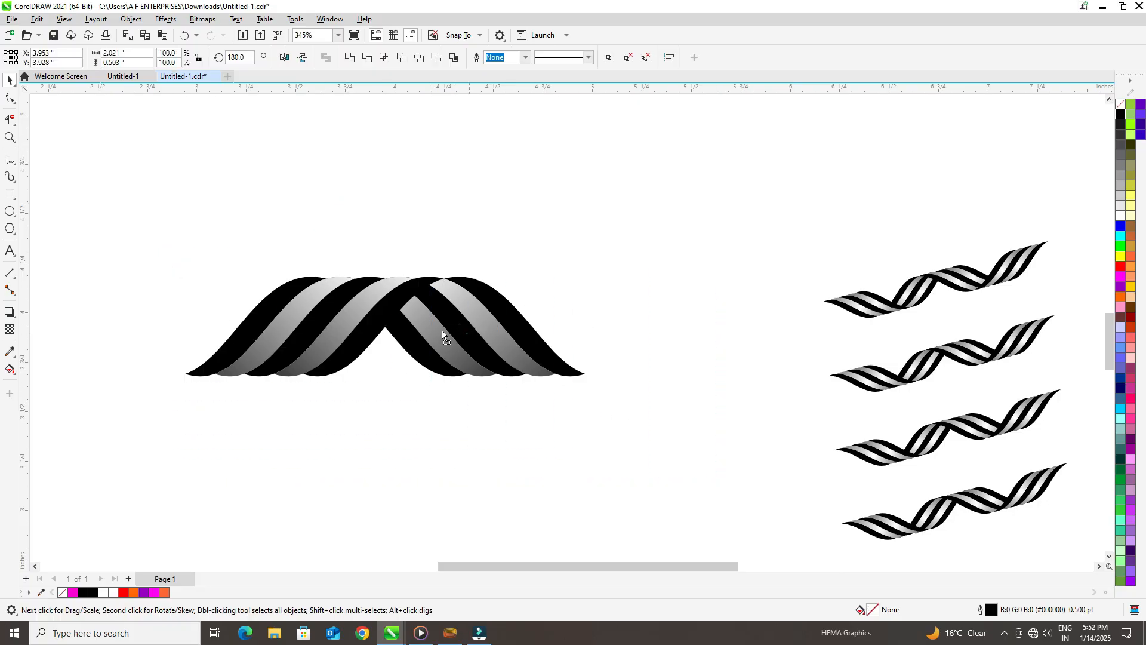
{"action": "left_click_drag", "start_coordinate": [467, 333], "coordinate": [411, 276]}
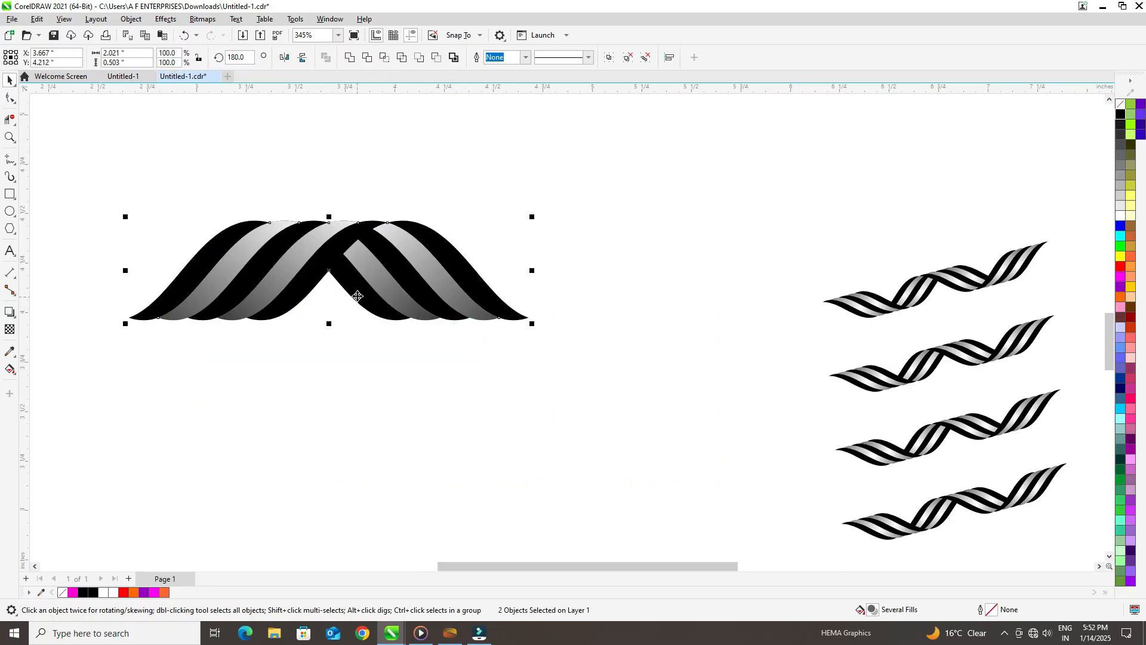
{"action": "left_click_drag", "start_coordinate": [126, 275], "coordinate": [525, 274]}
Step: Add the original two groups to the selection and move all four groups down and to the left
{"action": "left_click", "coordinate": [403, 263], "text": "shift"}
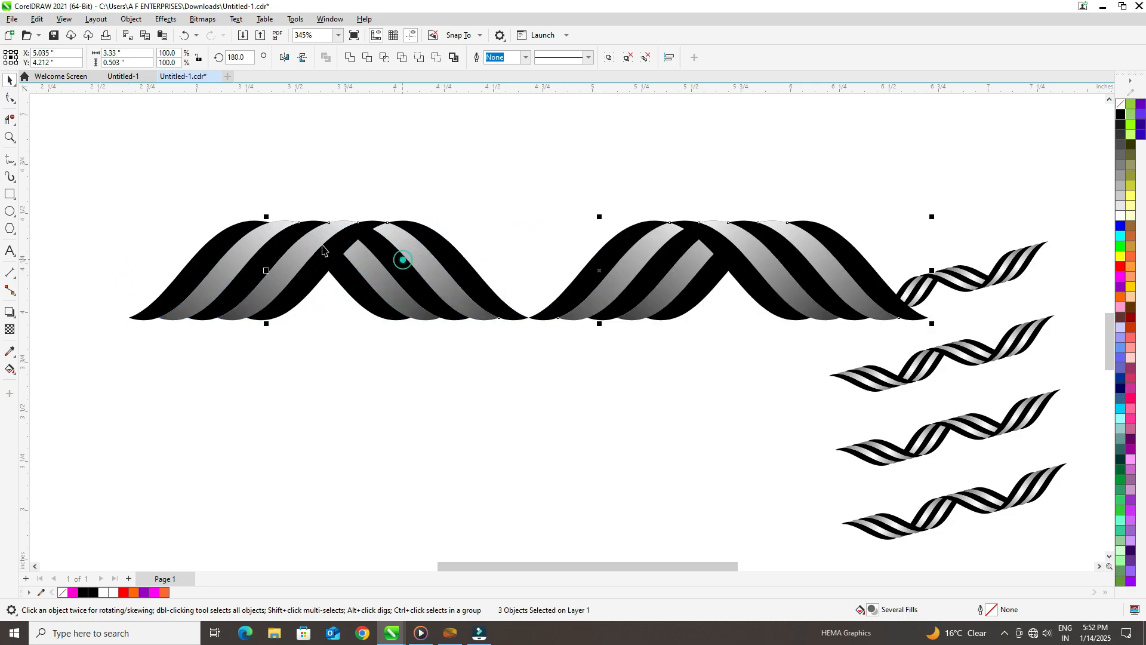
{"action": "left_click", "coordinate": [259, 245], "text": "shift"}
{"action": "left_click_drag", "start_coordinate": [529, 271], "coordinate": [450, 348]}
Step: Move the two right-hand groups left by their lower corner node so they overlap the left pair's lower end
{"action": "left_click", "coordinate": [522, 223]}
{"action": "left_click", "coordinate": [597, 340]}
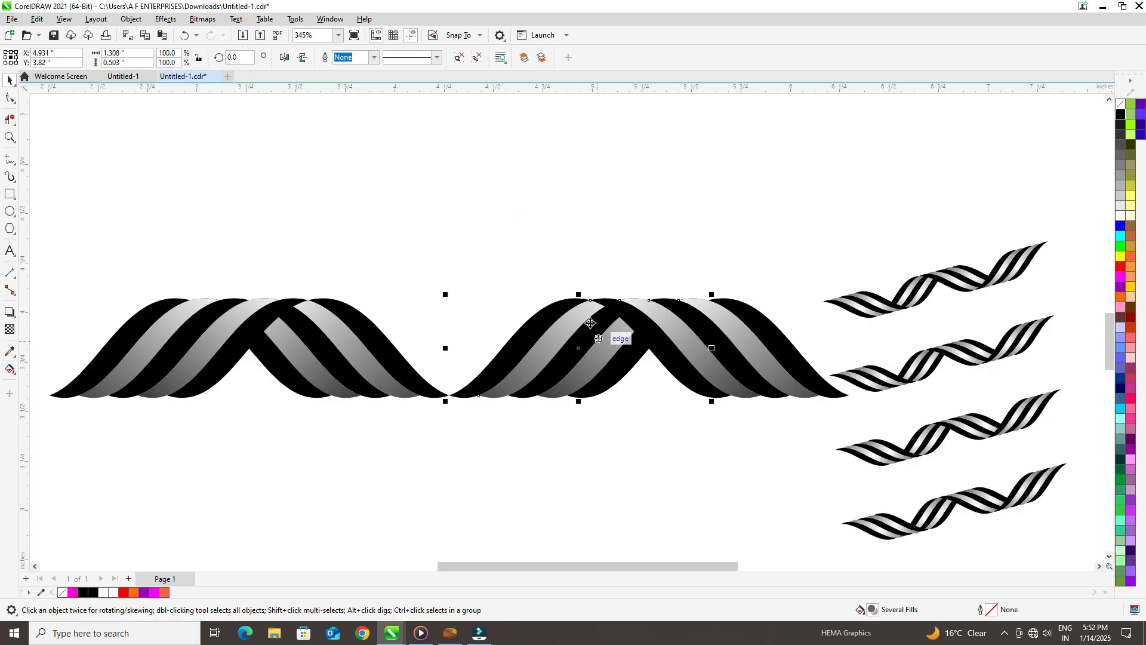
{"action": "left_click", "coordinate": [746, 338], "text": "shift"}
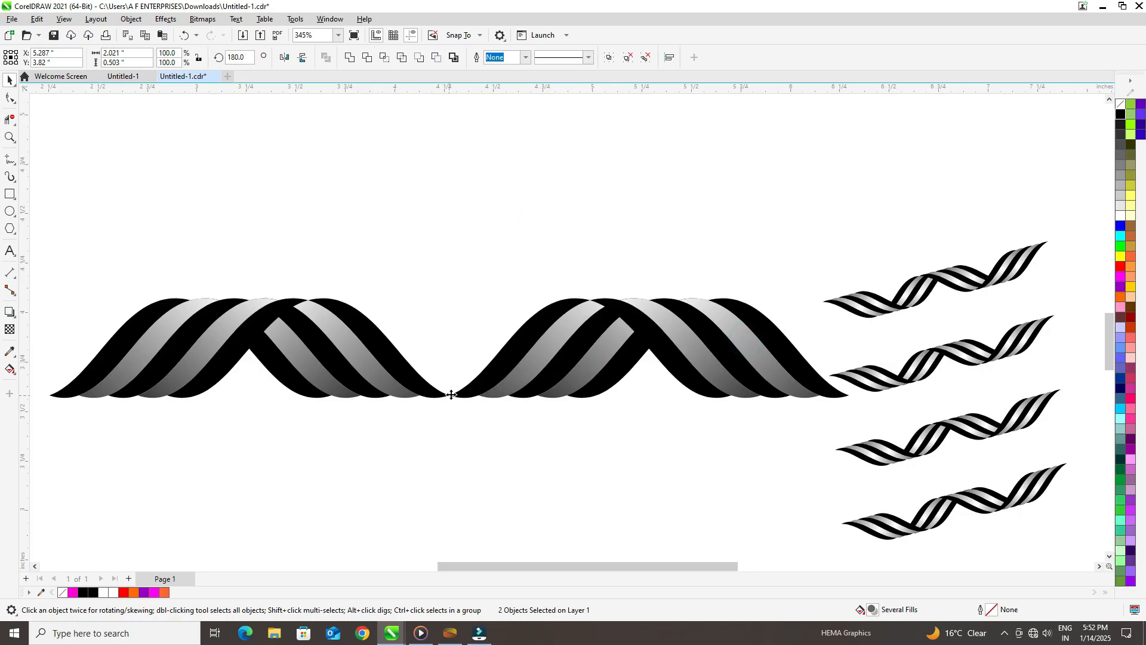
{"action": "left_click_drag", "start_coordinate": [451, 395], "coordinate": [331, 395]}
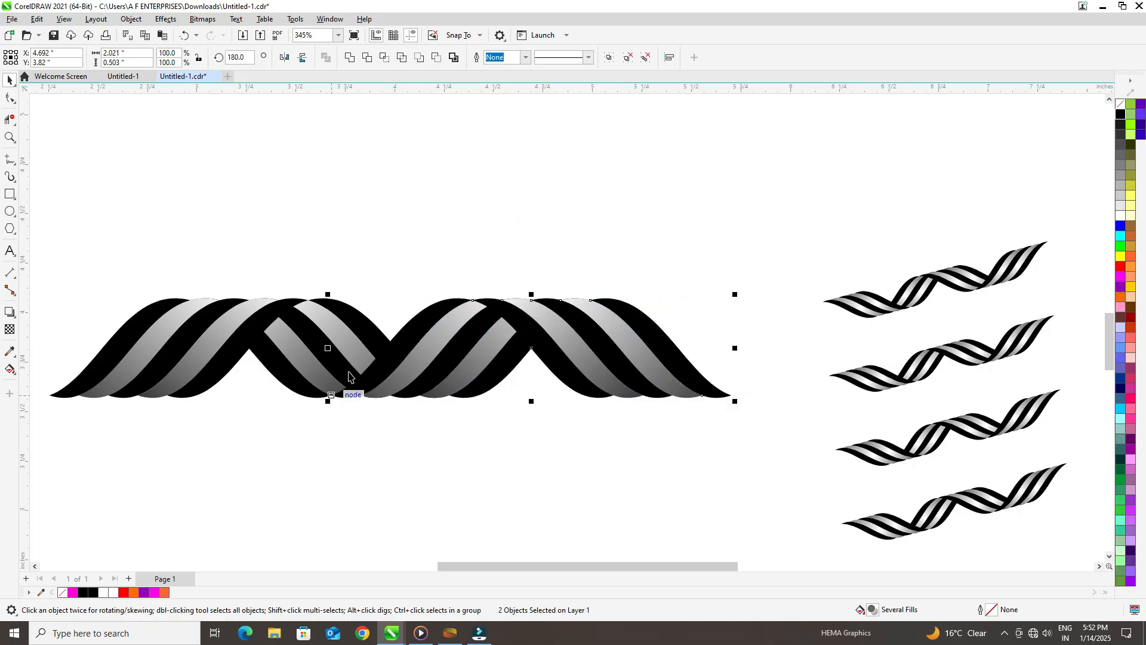
Step: Group the four overlapping pieces into one rope and move it slightly up and to the right
{"action": "left_click", "coordinate": [397, 255]}
{"action": "left_click_drag", "start_coordinate": [76, 249], "coordinate": [705, 428]}
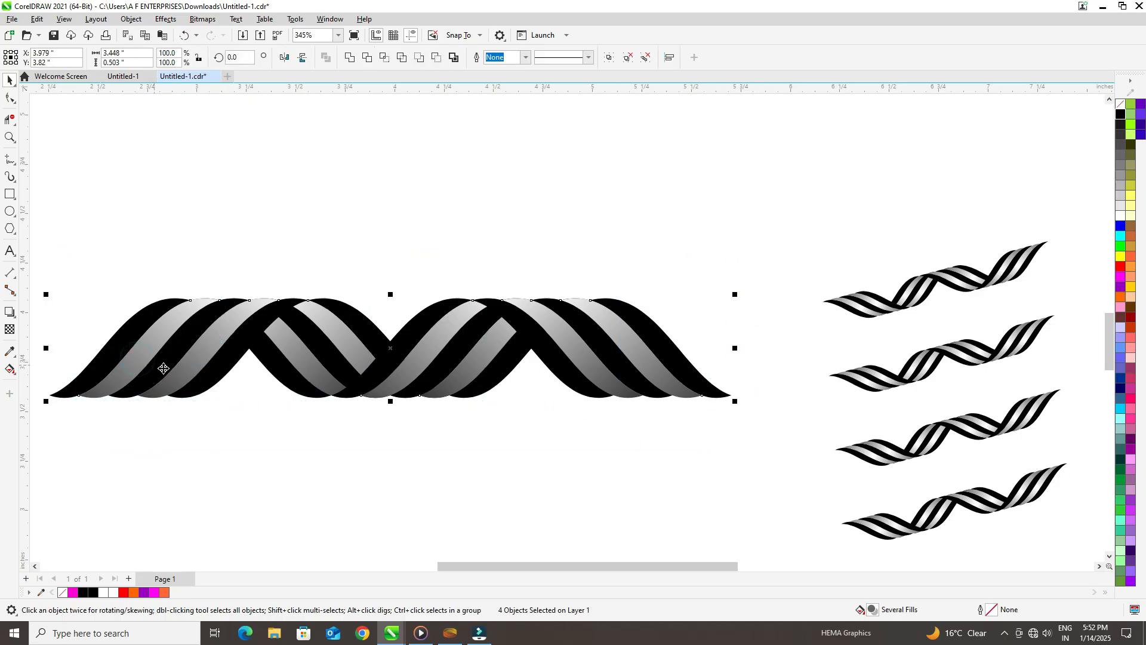
{"action": "key", "text": "ctrl+g"}
{"action": "left_click_drag", "start_coordinate": [395, 339], "coordinate": [475, 316]}
Step: Rotate the rope group counterclockwise so it slants upward to the right, and deselect it
{"action": "left_click", "coordinate": [824, 198]}
{"action": "left_click", "coordinate": [585, 311]}
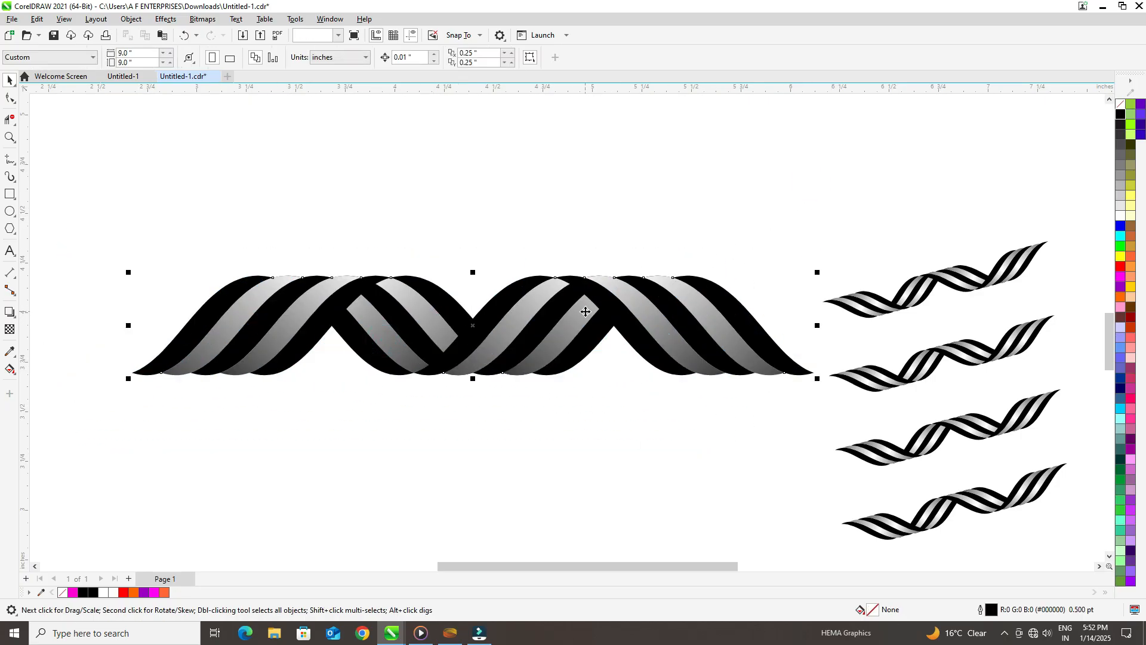
{"action": "left_click", "coordinate": [242, 332]}
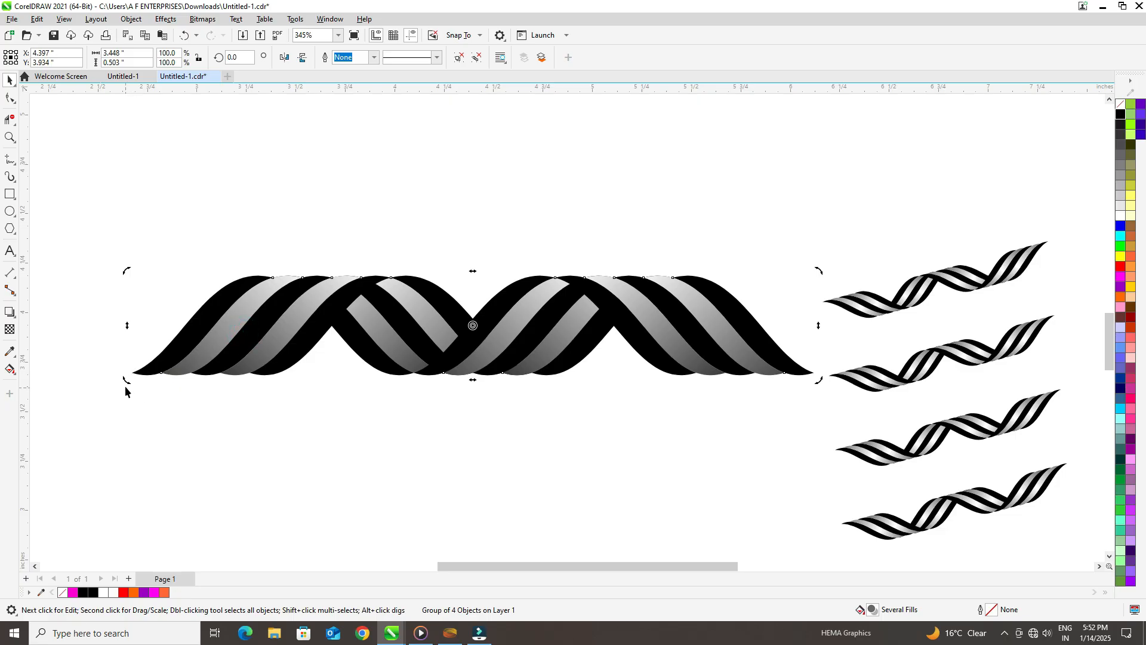
{"action": "left_click_drag", "start_coordinate": [127, 377], "coordinate": [220, 517]}
{"action": "left_click", "coordinate": [291, 231]}
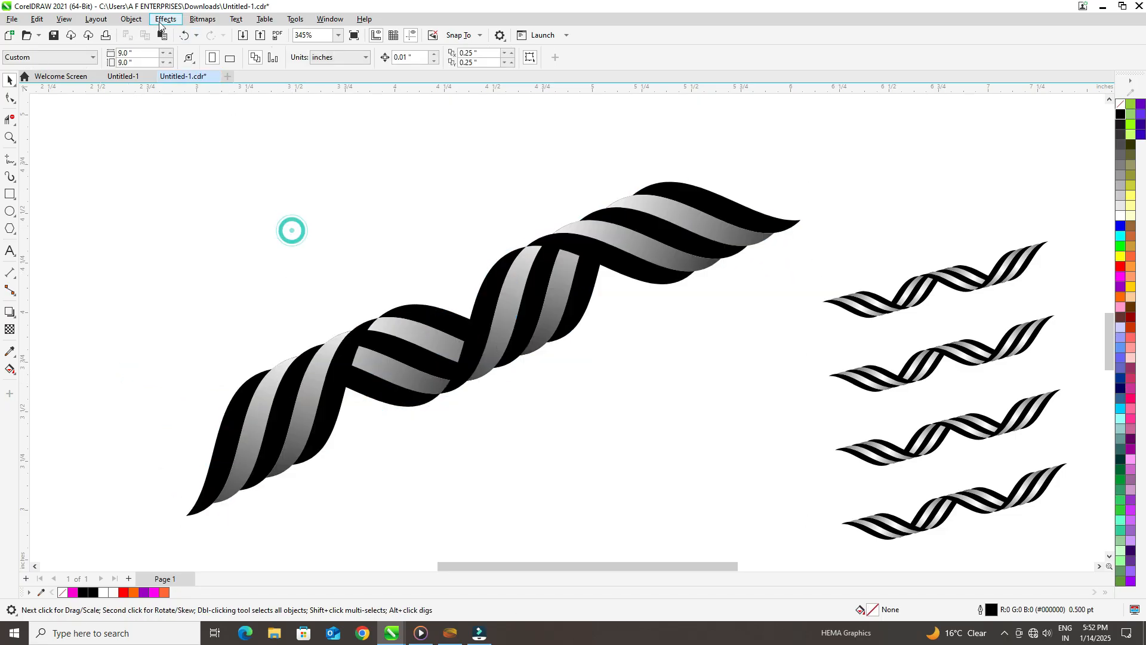
Step: Fit all artwork in the view and show it in full-screen preview
{"action": "key", "text": "F4"}
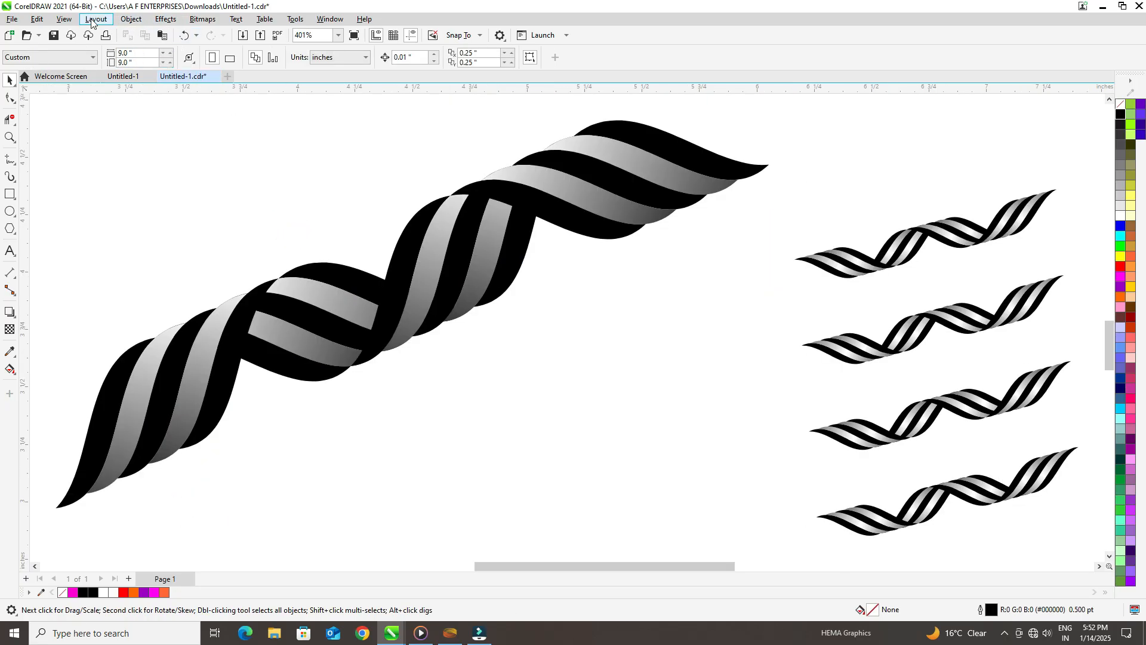
{"action": "left_click", "coordinate": [70, 23]}
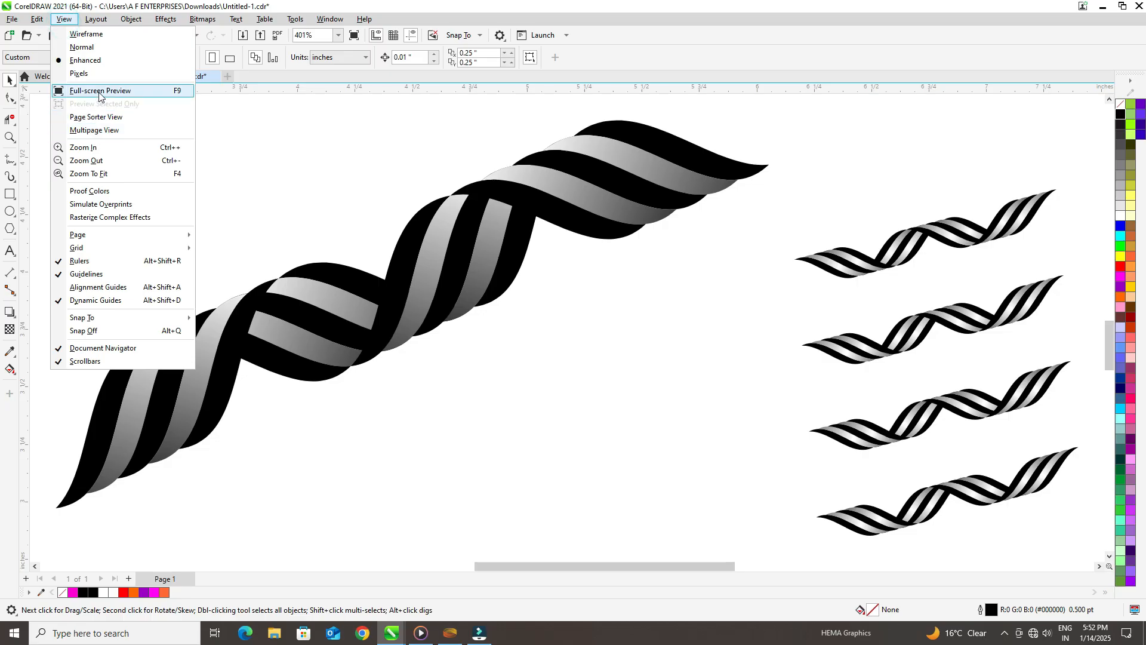